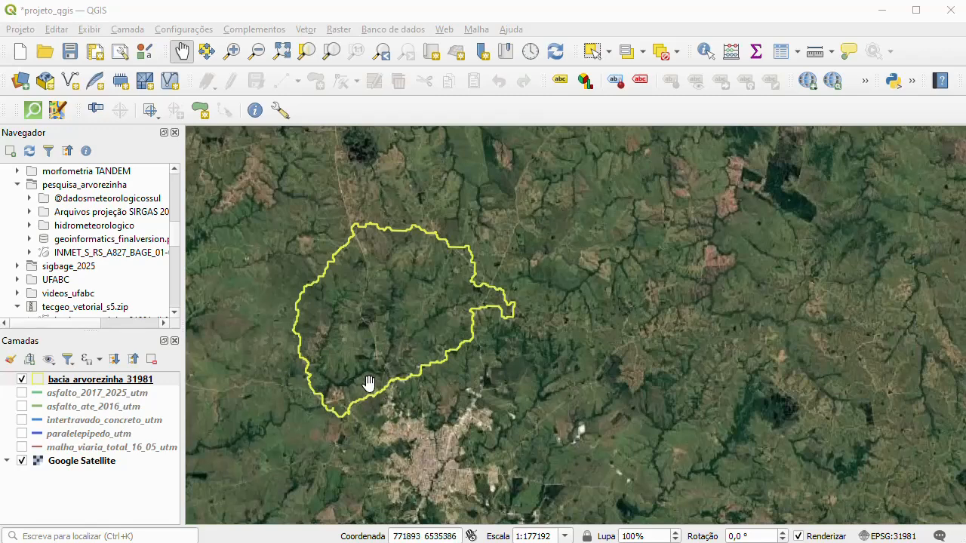
# - Examine the houses, street blocks and dirt roads of the settlement just inside the basin's southern boundary on the satellite imagery
pyautogui.scroll(3, 352, 380)
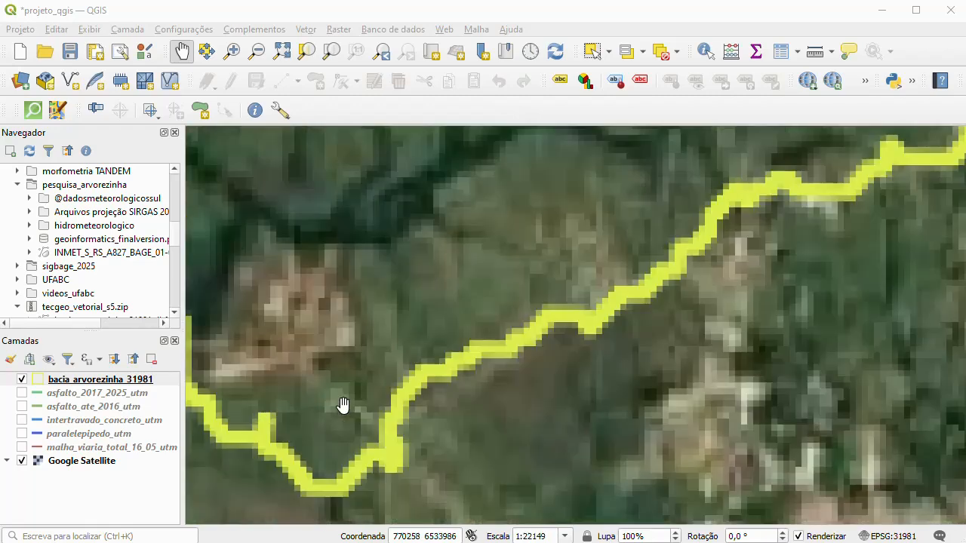
pyautogui.scroll(-1, 428, 371)
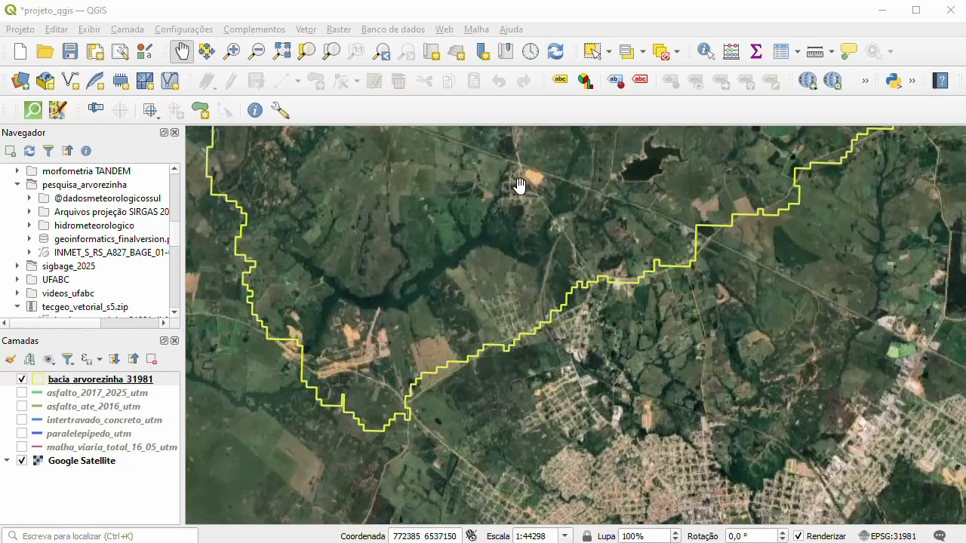
pyautogui.scroll(3, 499, 309)
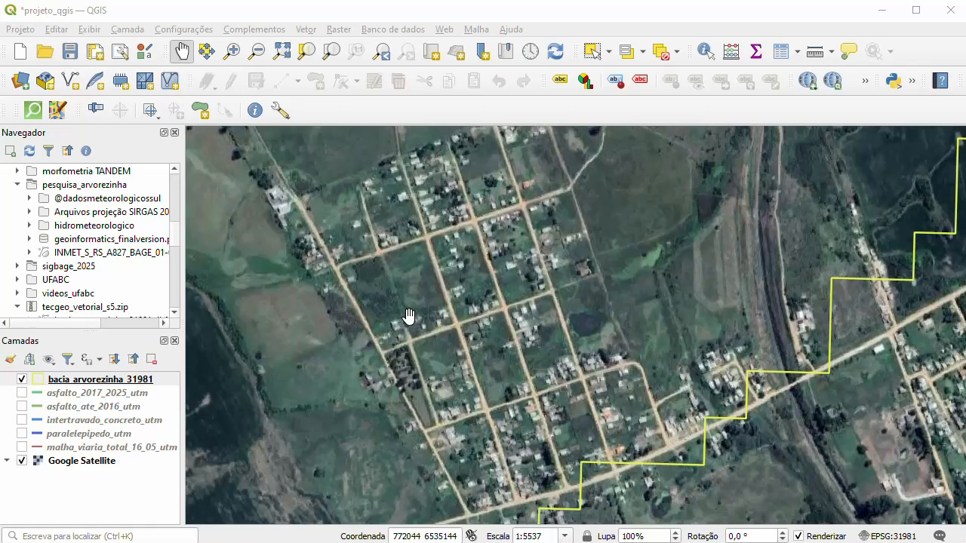
pyautogui.scroll(3, 455, 269)
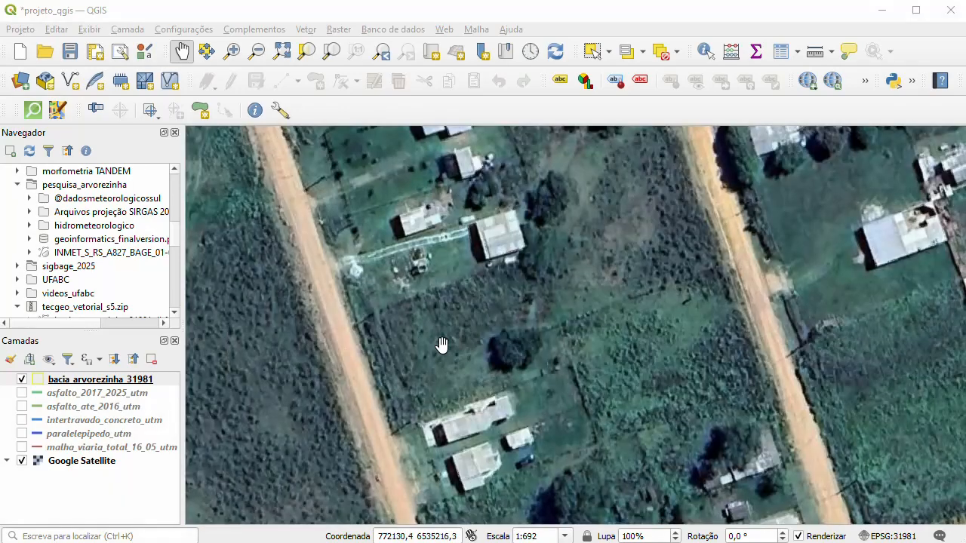
pyautogui.scroll(-1, 441, 321)
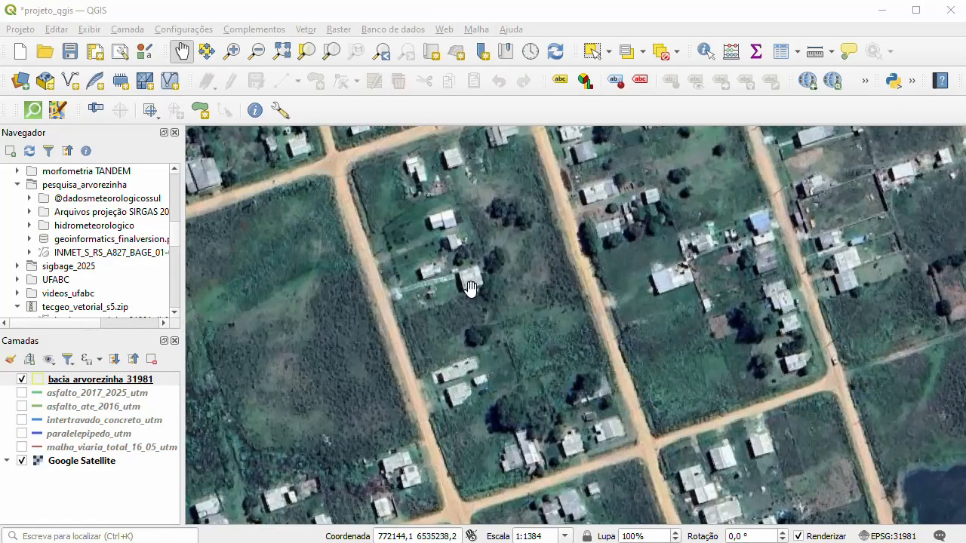
pyautogui.scroll(3, 467, 377)
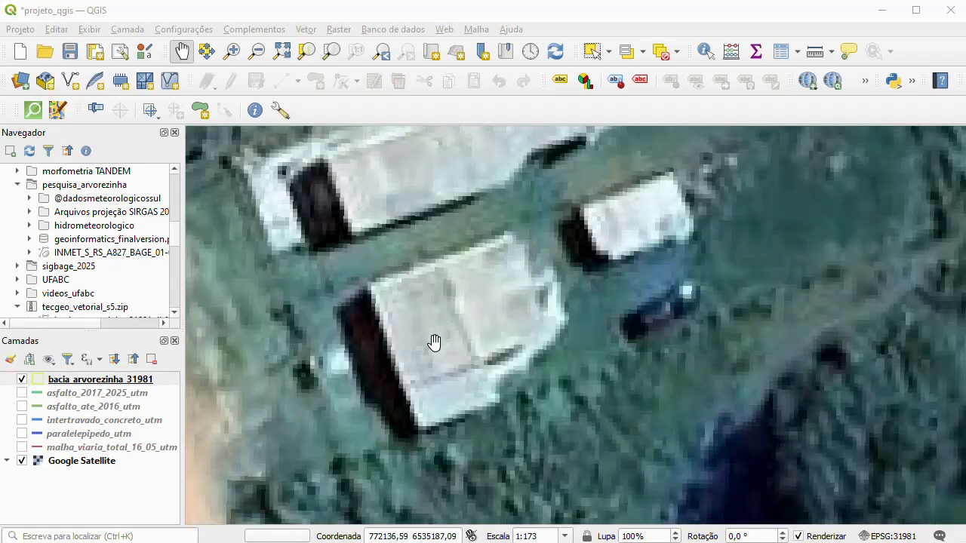
pyautogui.scroll(-1, 445, 302)
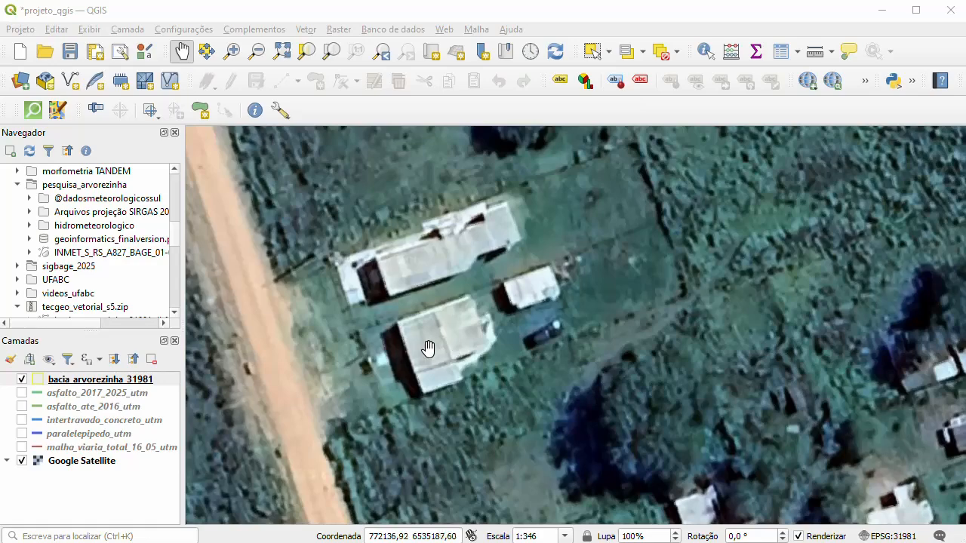
pyautogui.scroll(-2, 428, 322)
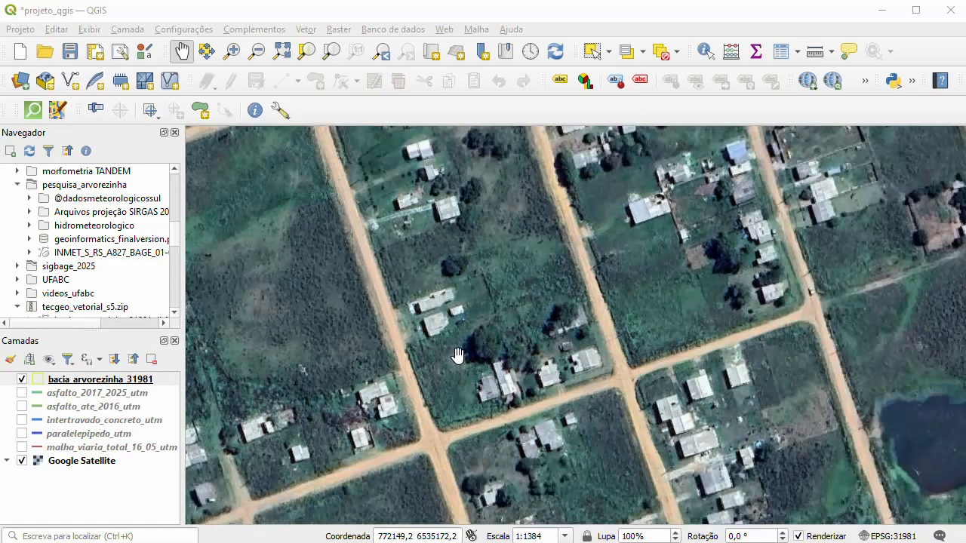
pyautogui.scroll(1, 457, 352)
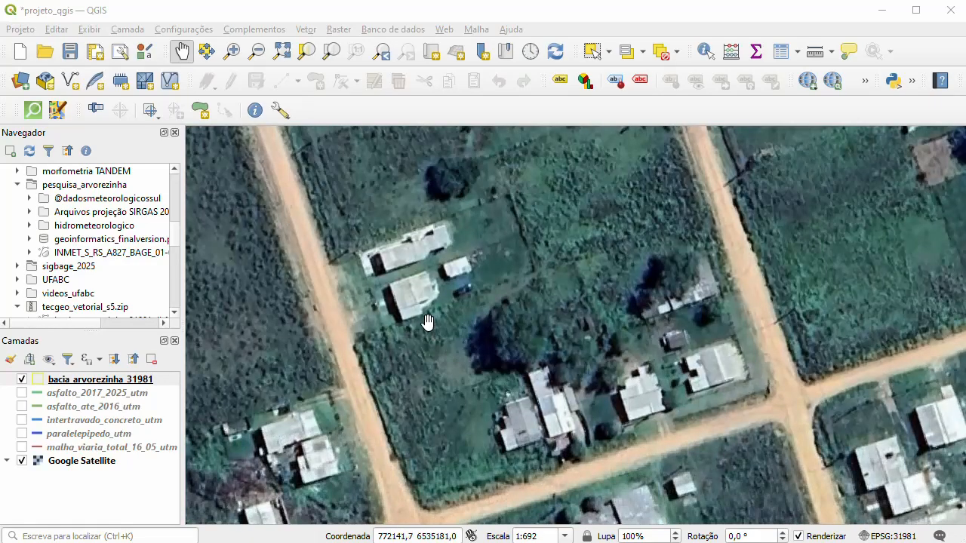
pyautogui.scroll(-1, 416, 277)
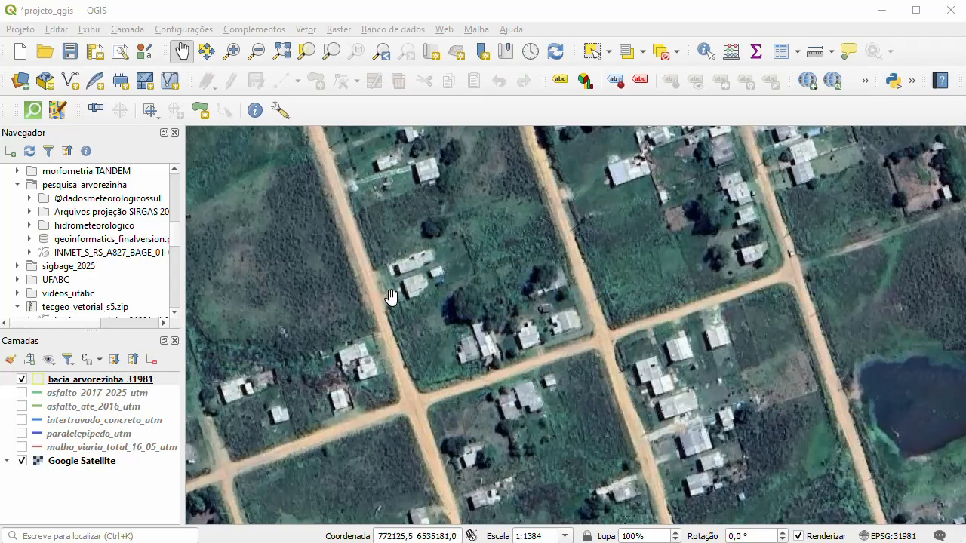
pyautogui.scroll(-1, 371, 309)
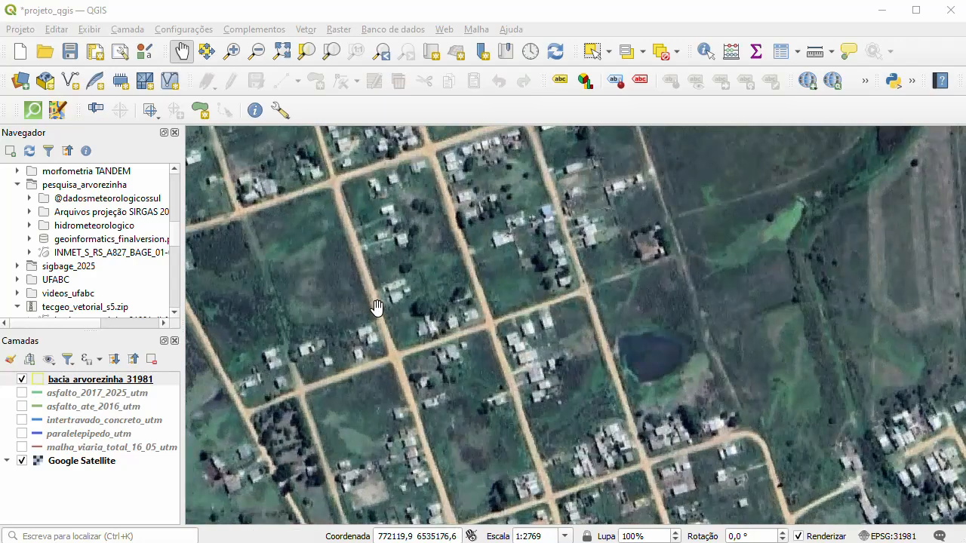
pyautogui.scroll(2, 413, 473)
pyautogui.scroll(1, 419, 346)
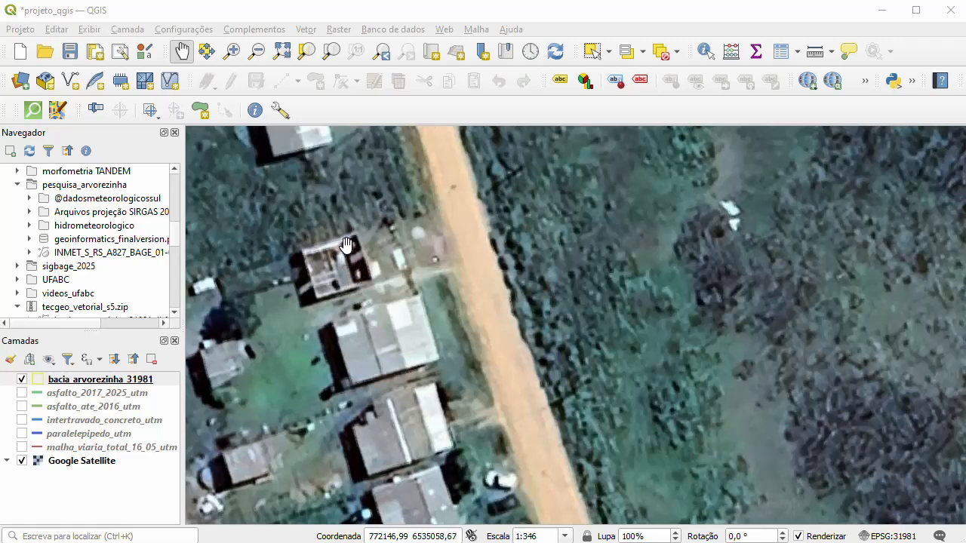
pyautogui.scroll(-1, 326, 269)
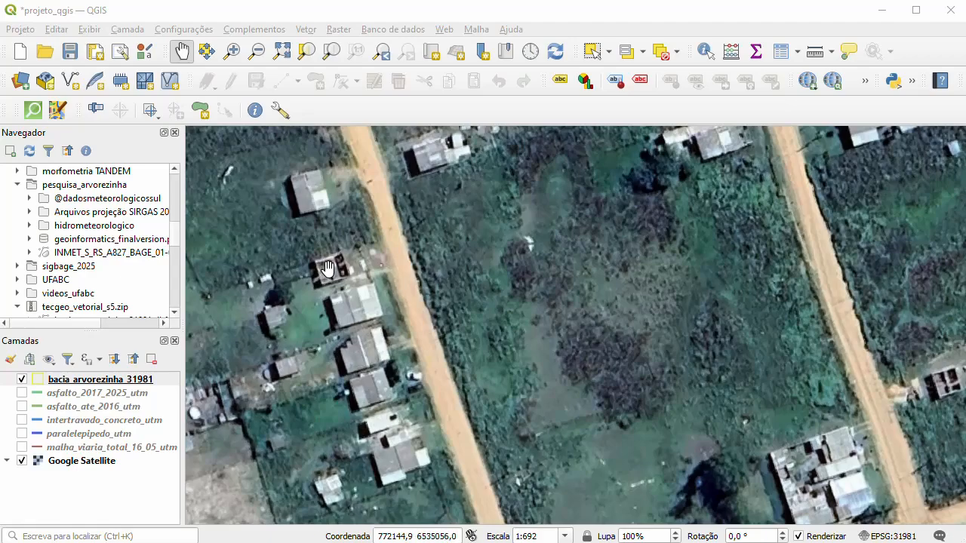
pyautogui.scroll(-3, 328, 273)
pyautogui.scroll(-2, 330, 280)
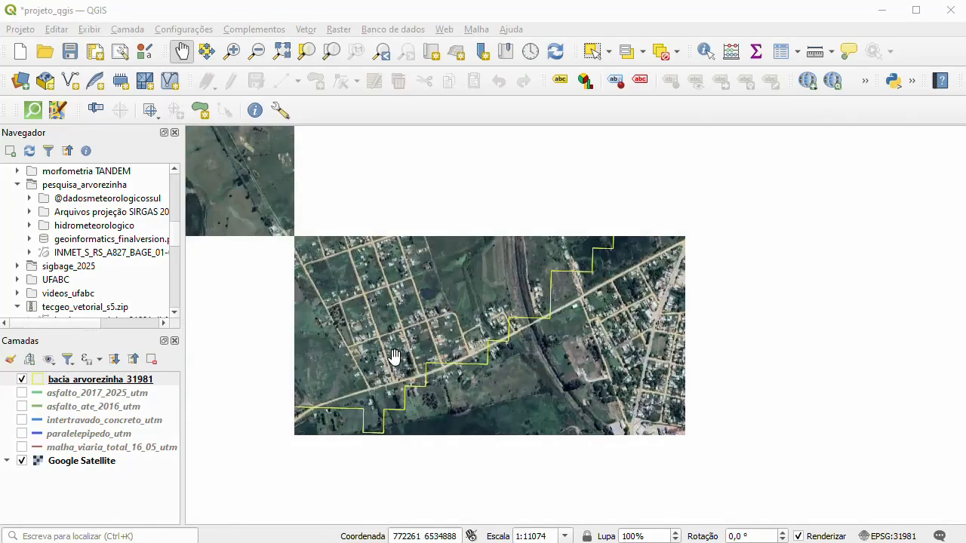
# - Inspect the road junctions and scattered buildings along the basin's southeastern boundary, including the neighbourhood beside the large bare-soil patch
pyautogui.scroll(2, 521, 227)
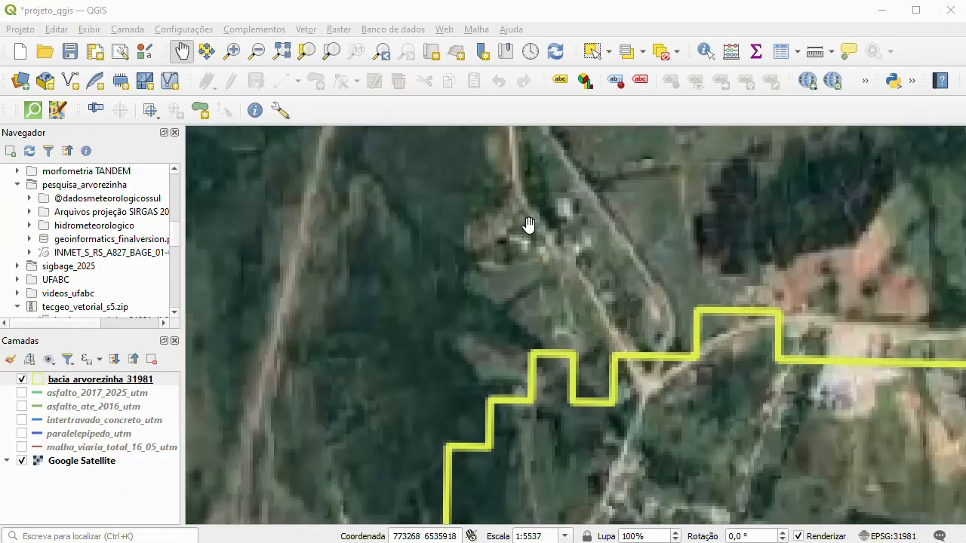
pyautogui.scroll(1, 559, 228)
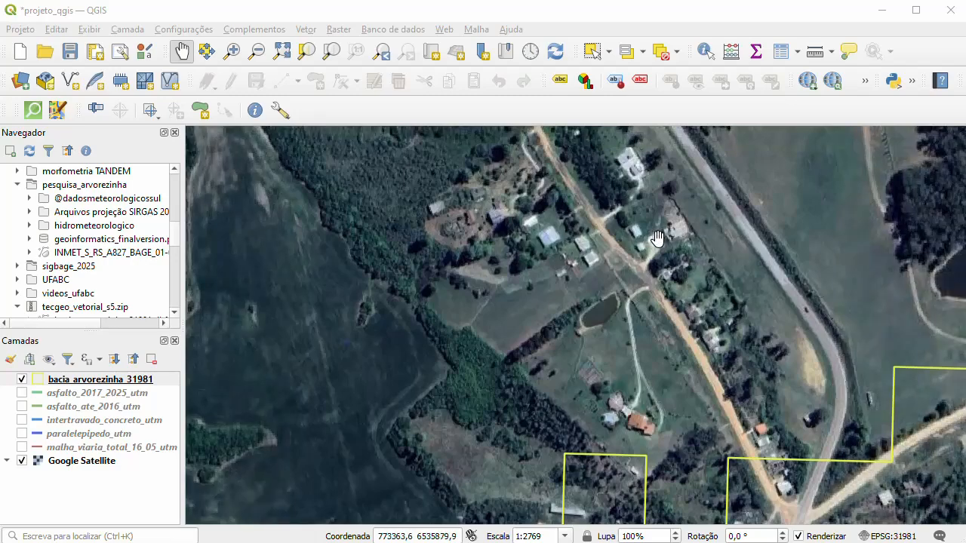
pyautogui.scroll(-2, 570, 260)
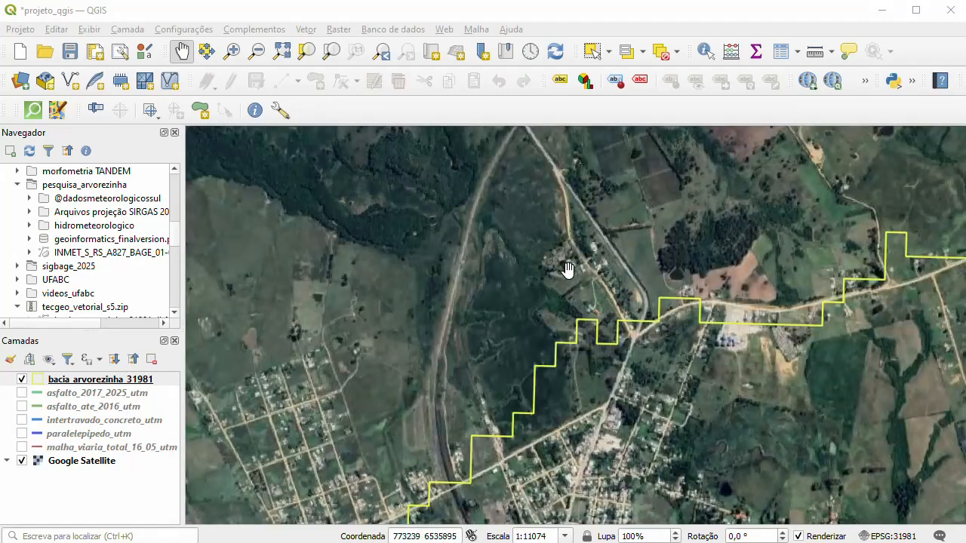
pyautogui.scroll(-2, 298, 441)
pyautogui.scroll(4, 335, 345)
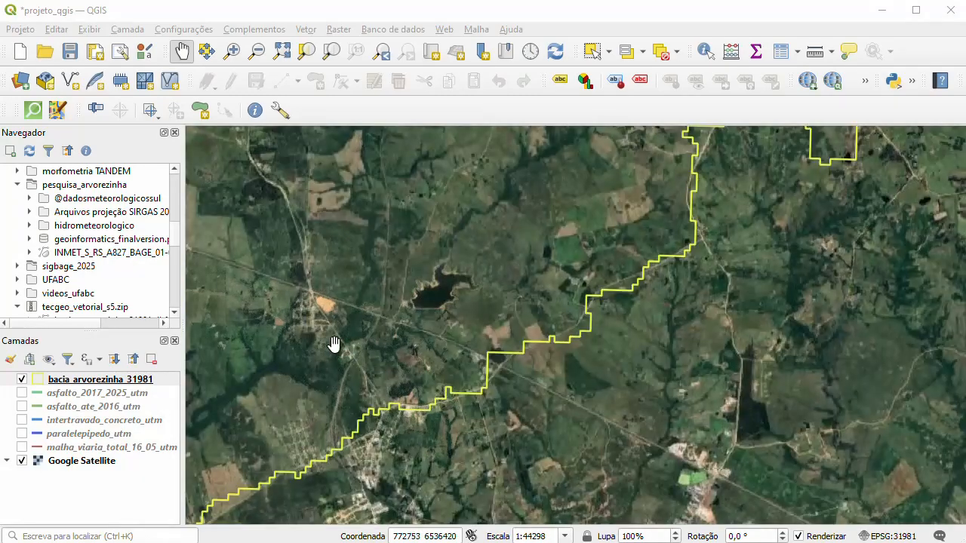
pyautogui.scroll(-1, 315, 332)
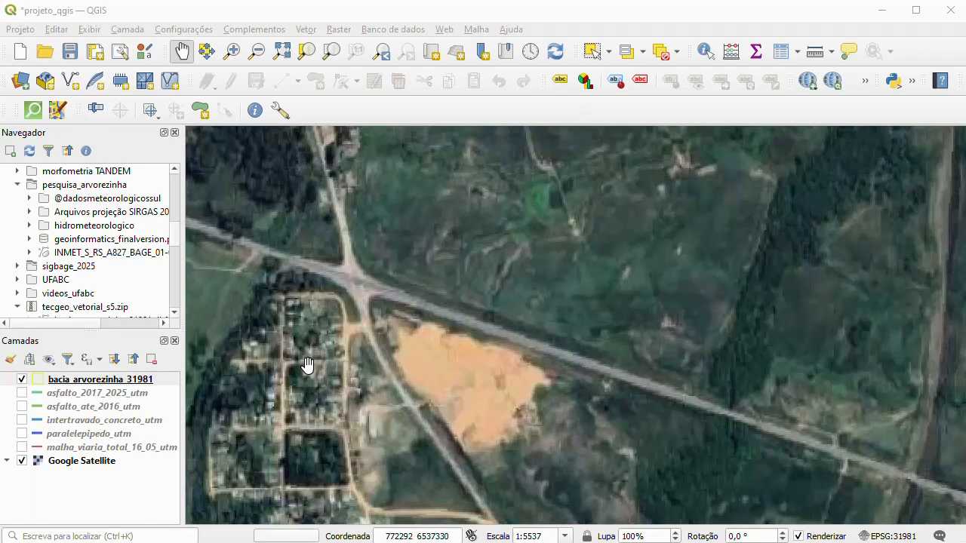
pyautogui.scroll(-2, 256, 335)
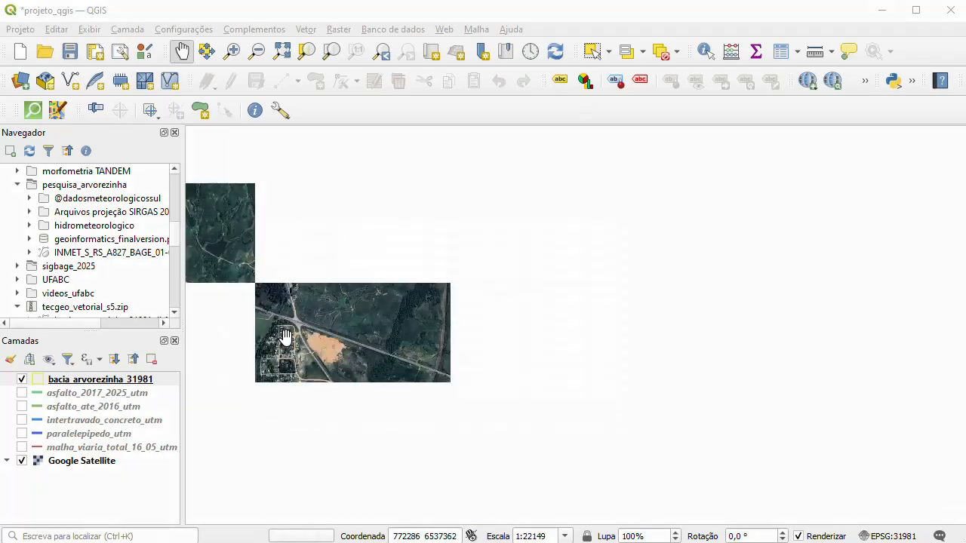
pyautogui.moveTo(417, 420); pyautogui.dragTo(376, 316)
pyautogui.scroll(2, 562, 388)
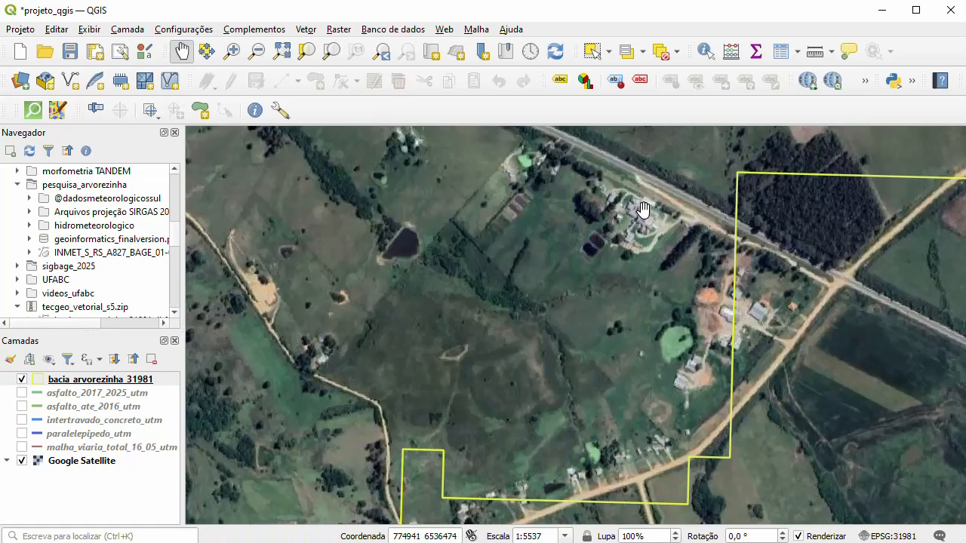
pyautogui.scroll(-3, 532, 391)
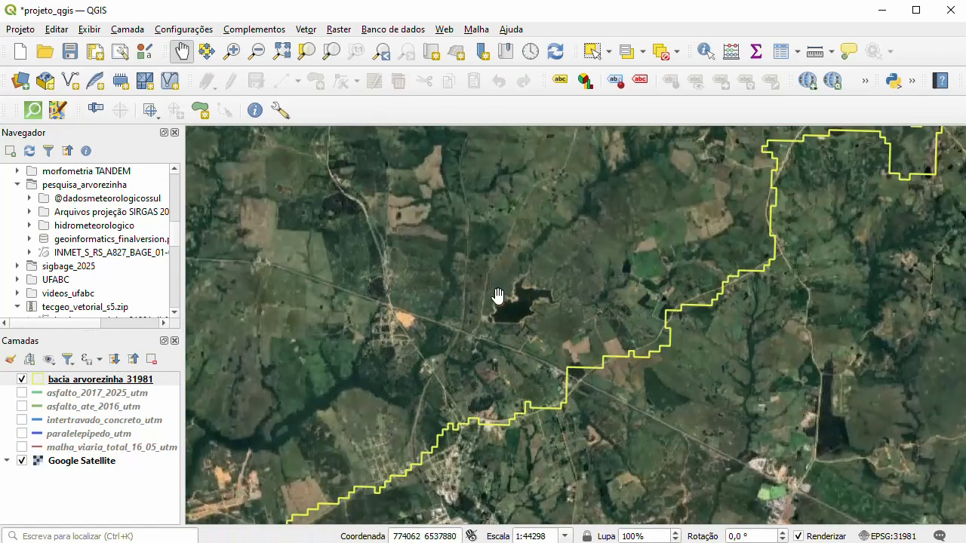
# - Survey the crop fields, forest strips and rural roads across the eastern part of the basin
pyautogui.moveTo(501, 295); pyautogui.dragTo(505, 403)
pyautogui.scroll(4, 654, 292)
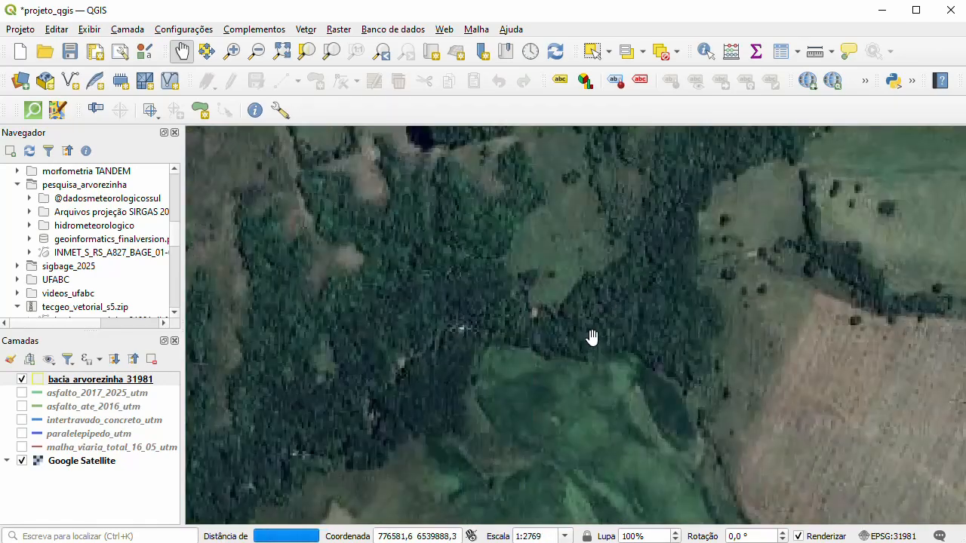
pyautogui.moveTo(712, 308); pyautogui.dragTo(573, 405)
pyautogui.scroll(-2, 541, 334)
pyautogui.moveTo(708, 431); pyautogui.dragTo(503, 314)
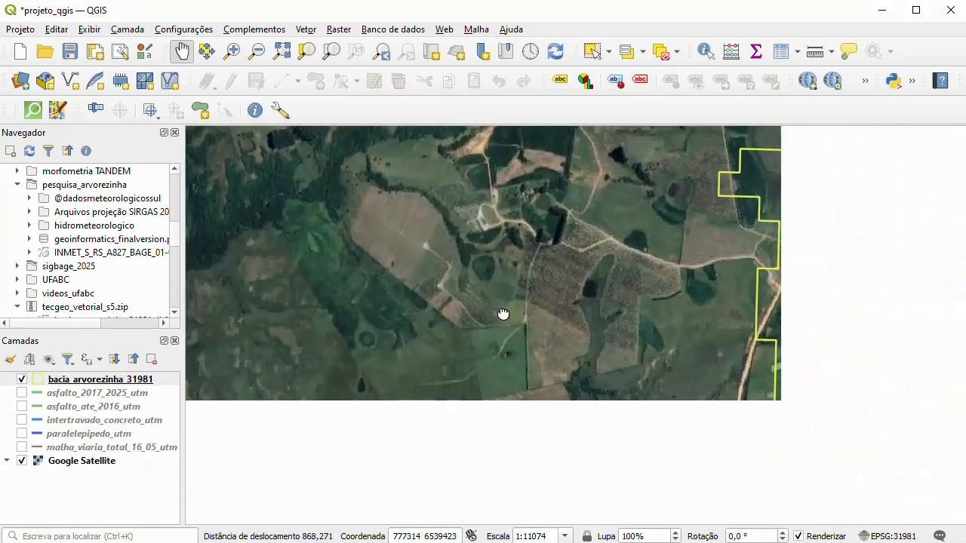
pyautogui.moveTo(539, 398); pyautogui.dragTo(623, 270)
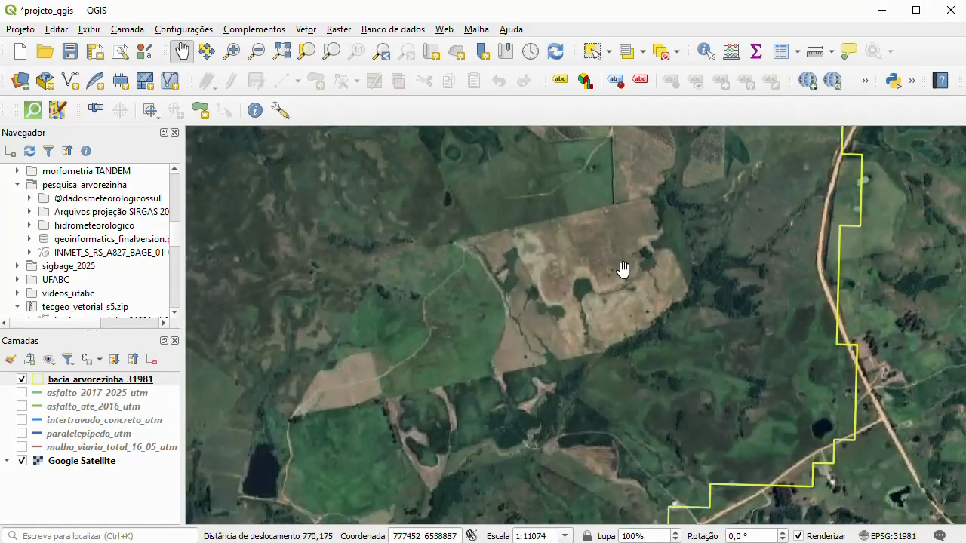
pyautogui.moveTo(344, 375); pyautogui.dragTo(548, 362)
pyautogui.moveTo(329, 364); pyautogui.dragTo(639, 265)
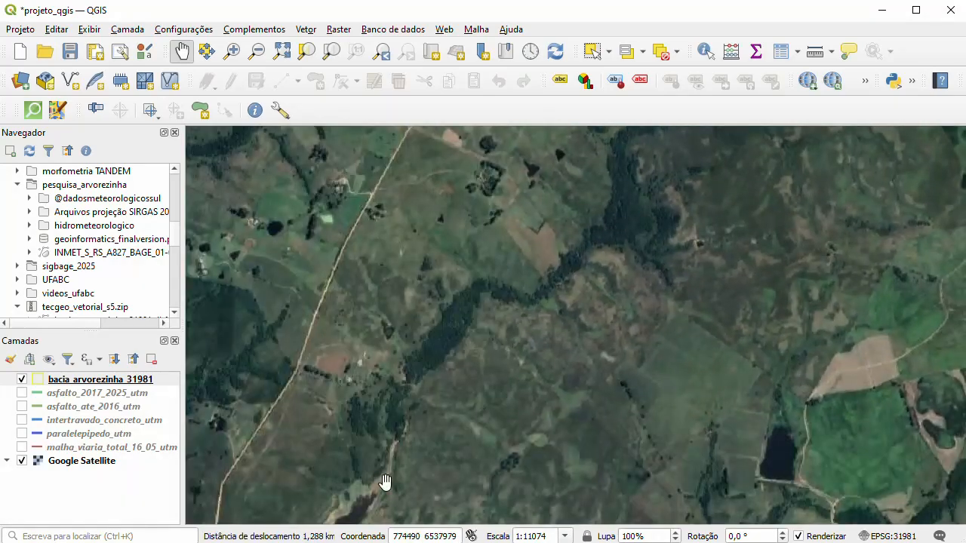
pyautogui.moveTo(363, 465); pyautogui.dragTo(556, 390)
# - Examine the rural farm buildings beside the ponds inside the basin at roof level, ending with an overview of the basin
pyautogui.scroll(4, 436, 170)
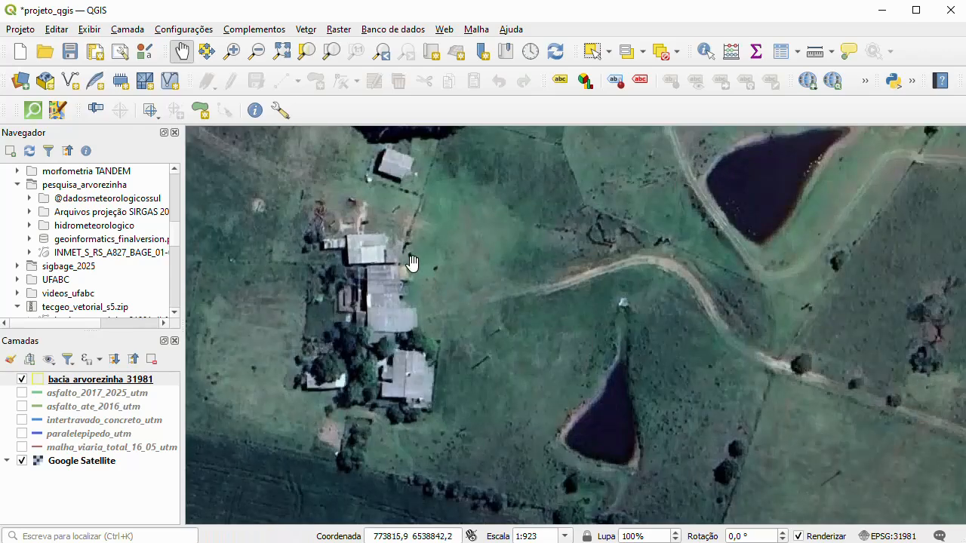
pyautogui.moveTo(420, 257); pyautogui.dragTo(418, 298)
pyautogui.scroll(-1, 368, 348)
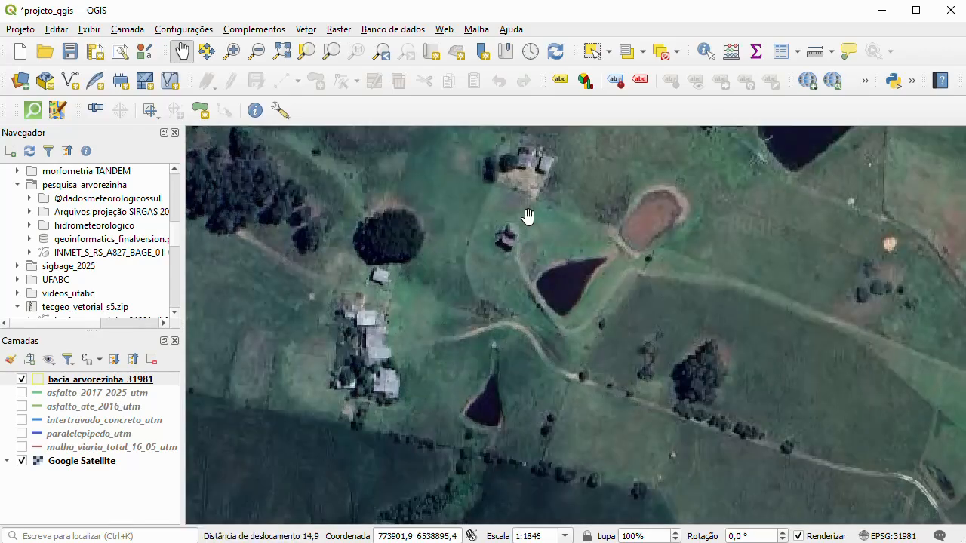
pyautogui.moveTo(571, 181); pyautogui.dragTo(544, 231)
pyautogui.scroll(3, 529, 208)
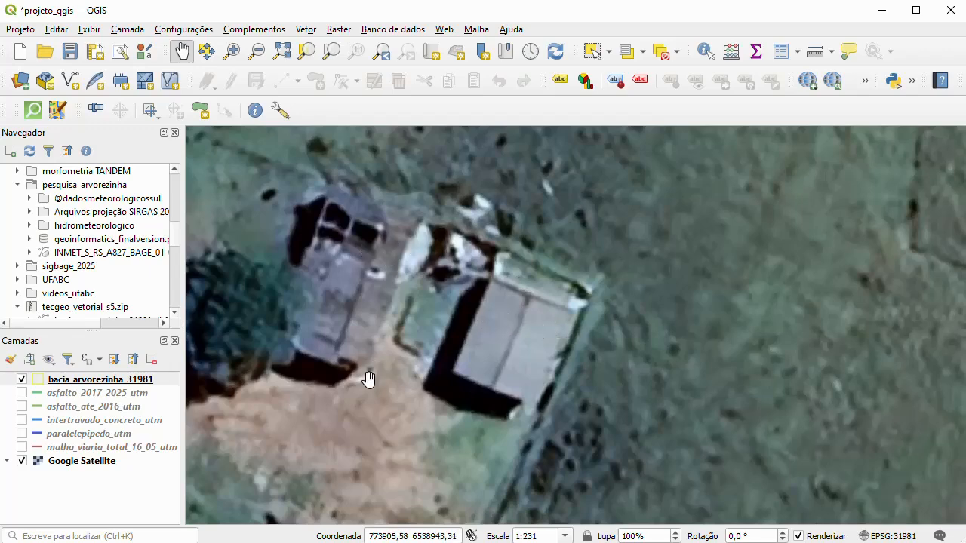
pyautogui.scroll(-2, 352, 408)
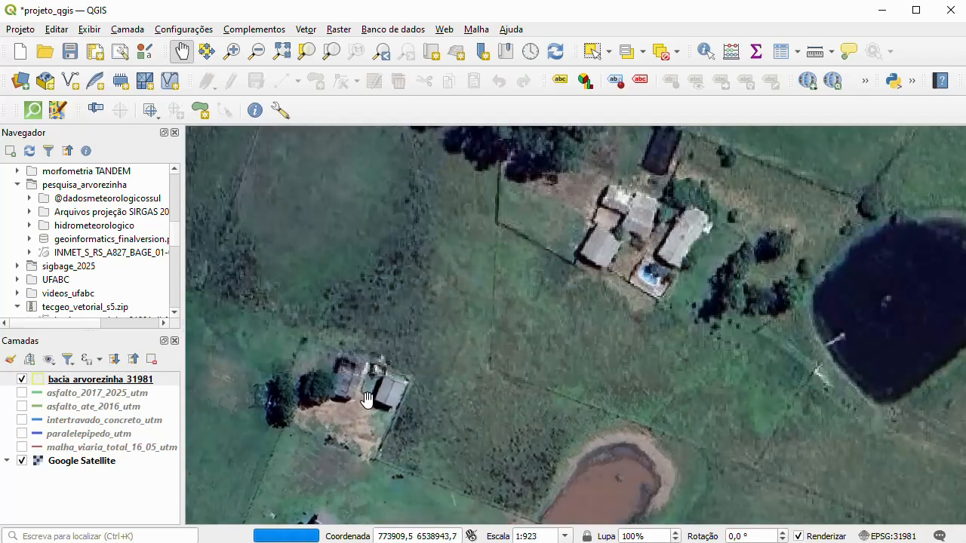
pyautogui.scroll(1, 682, 218)
pyautogui.scroll(1, 694, 217)
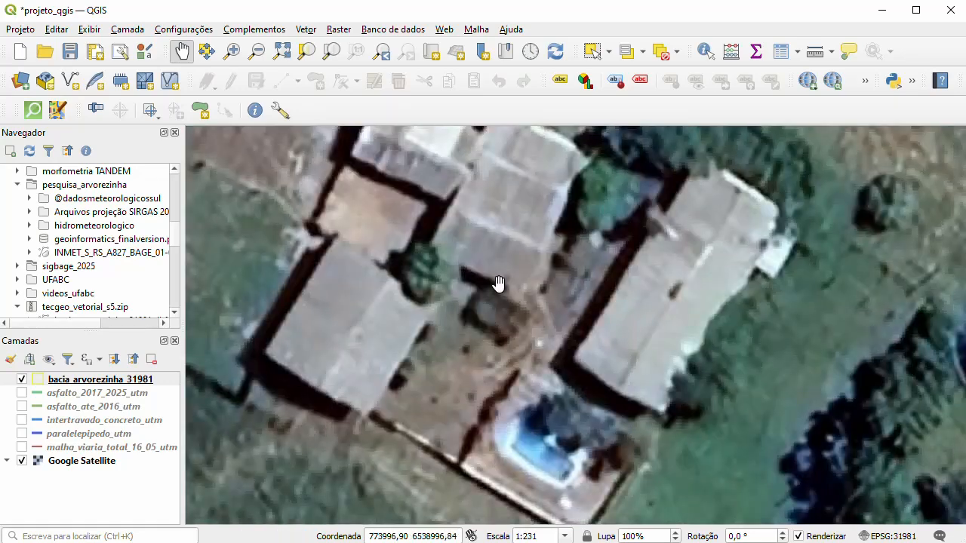
pyautogui.scroll(-1, 456, 351)
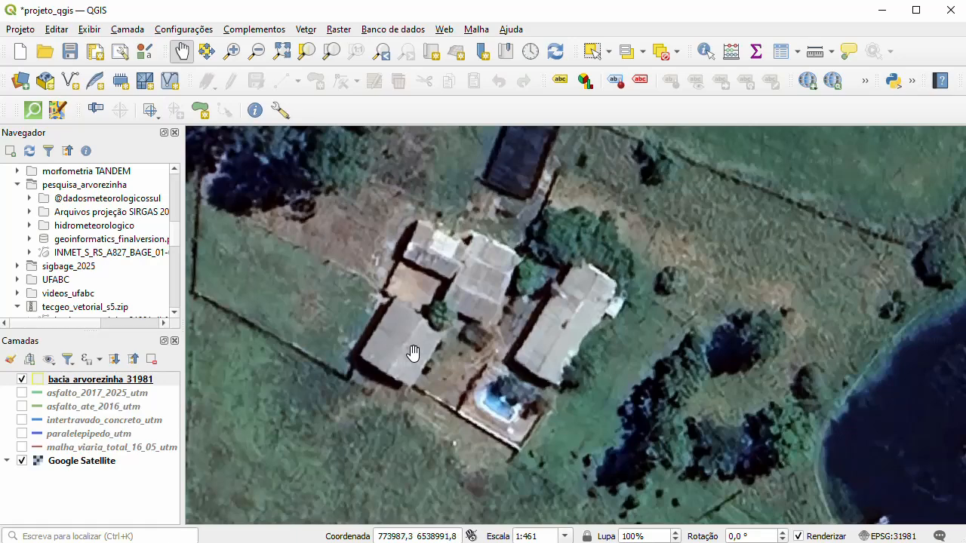
pyautogui.scroll(-4, 506, 302)
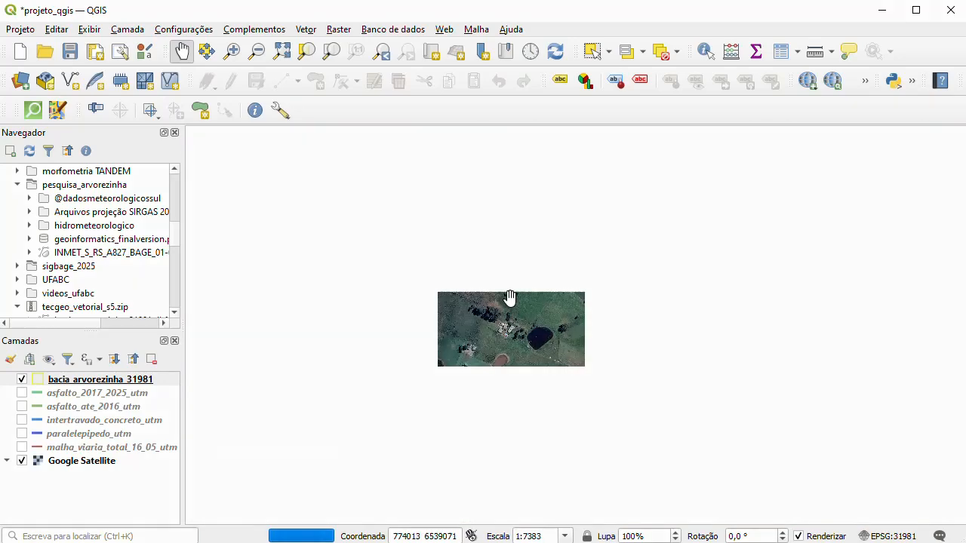
pyautogui.scroll(-1, 521, 294)
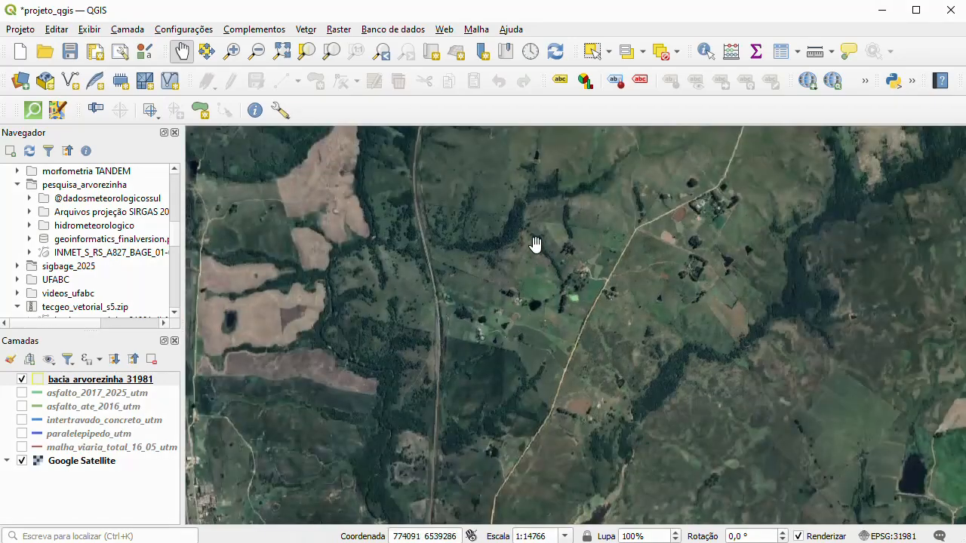
pyautogui.scroll(-2, 533, 247)
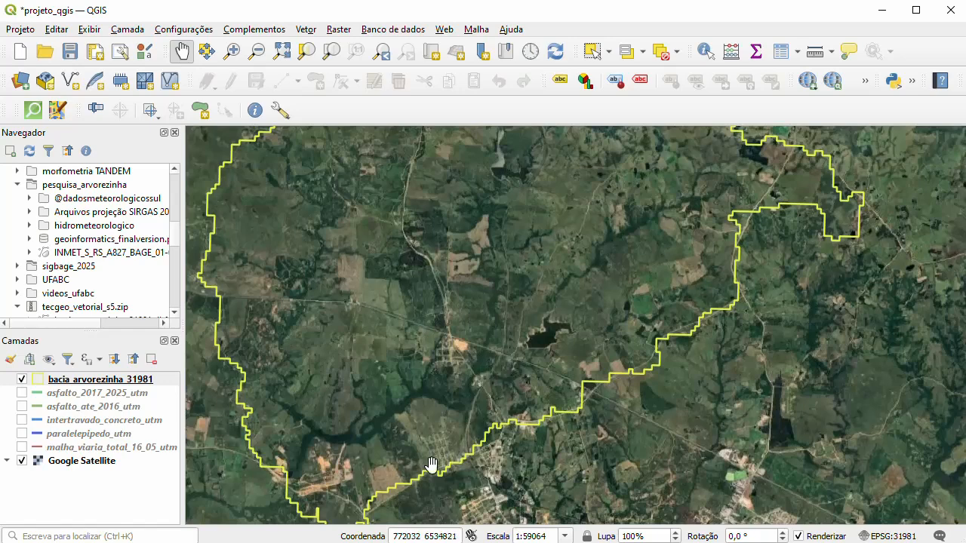
# - Examine the grid-street settlement just inside the basin's southern boundary and its surroundings, down to the individual house roofs beside the dirt-road junctions
pyautogui.scroll(2, 467, 450)
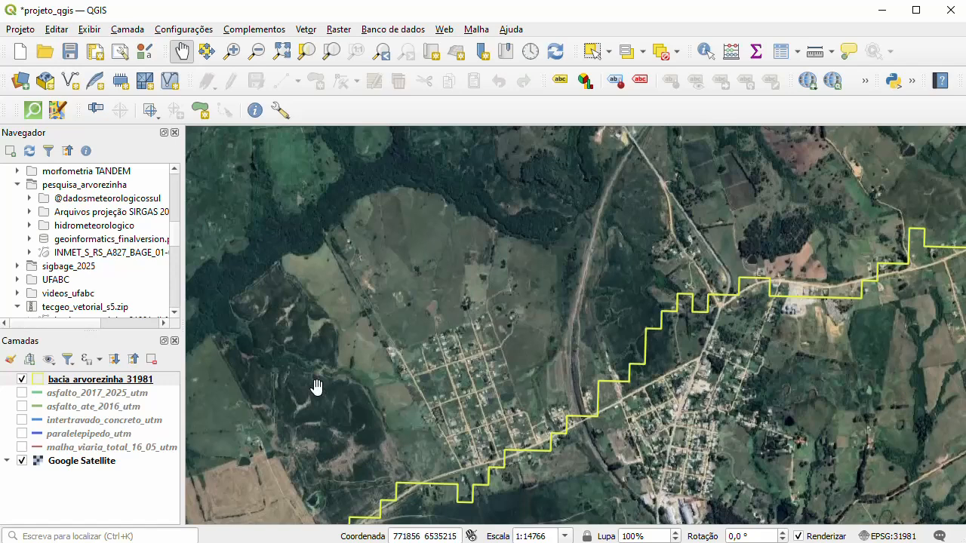
pyautogui.scroll(1, 327, 360)
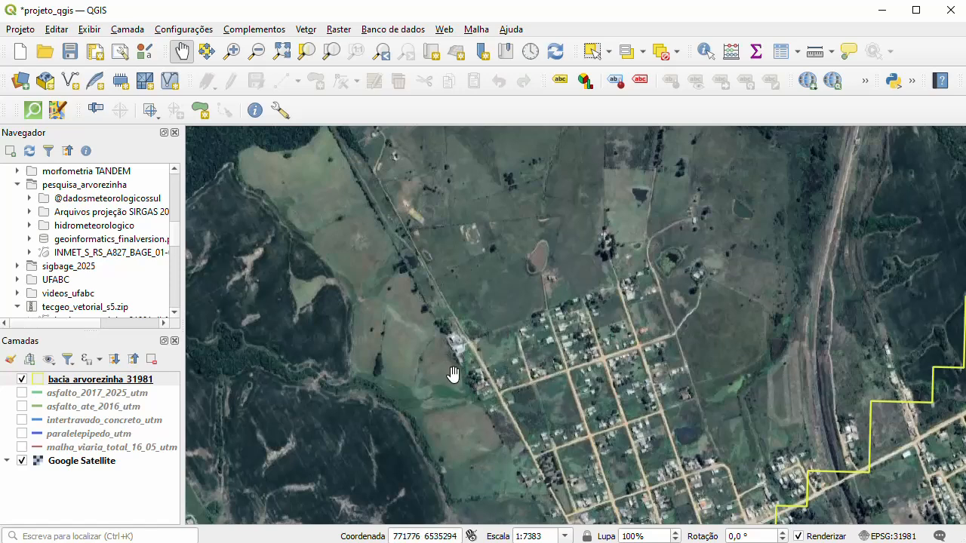
pyautogui.scroll(-1, 404, 395)
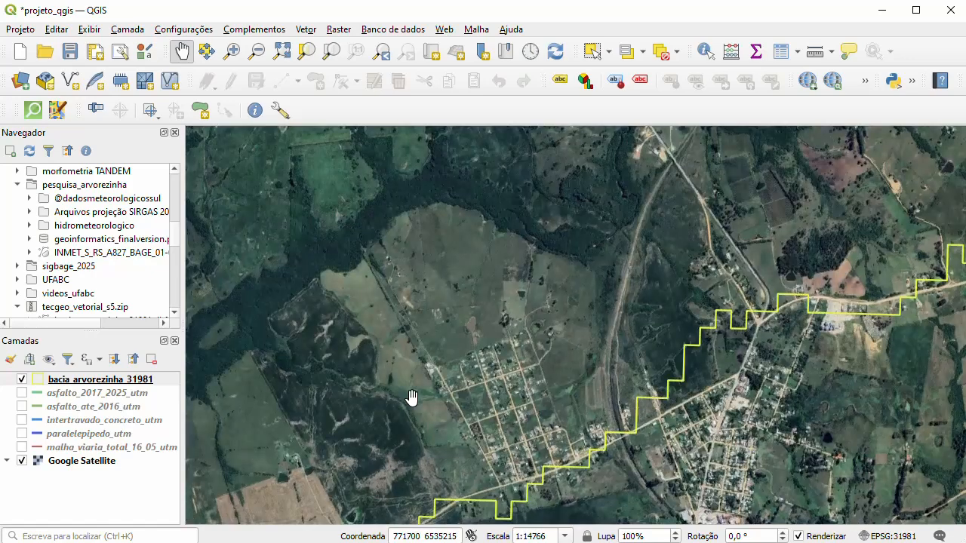
pyautogui.moveTo(341, 317); pyautogui.dragTo(385, 355)
pyautogui.scroll(-1, 385, 354)
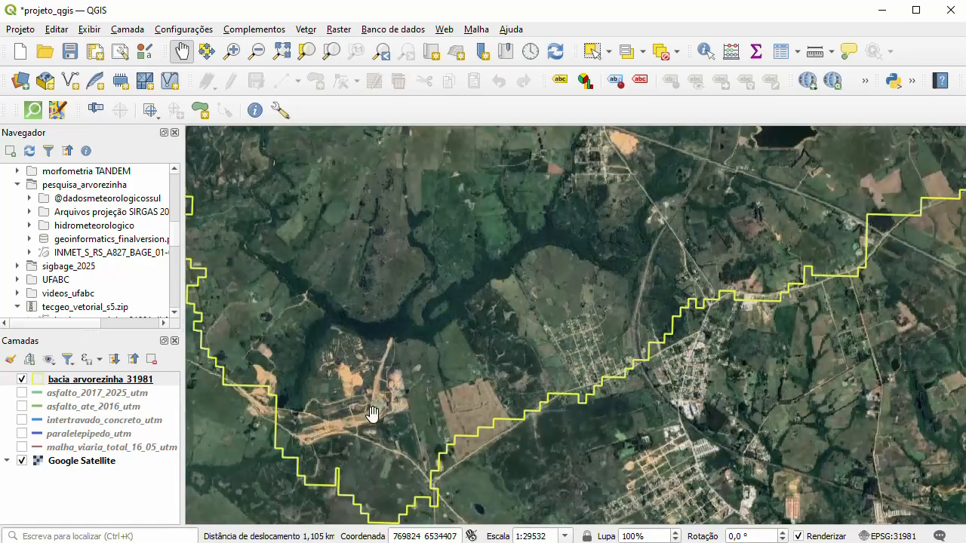
pyautogui.moveTo(518, 333); pyautogui.dragTo(408, 362)
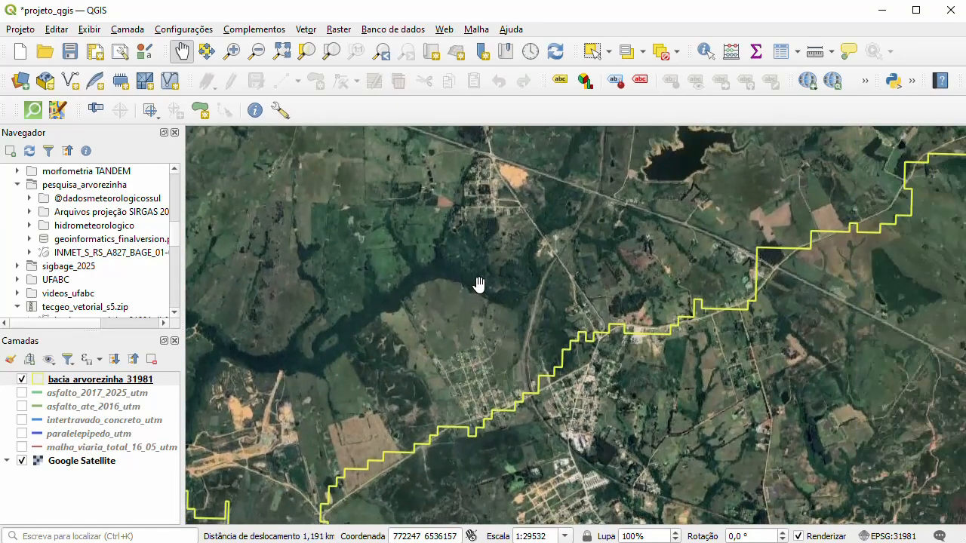
pyautogui.scroll(2, 465, 374)
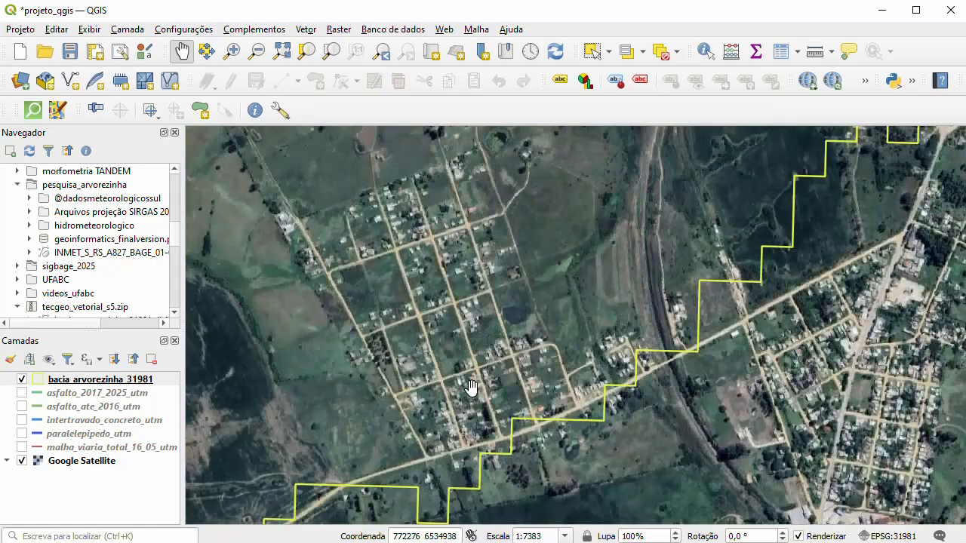
pyautogui.scroll(2, 444, 420)
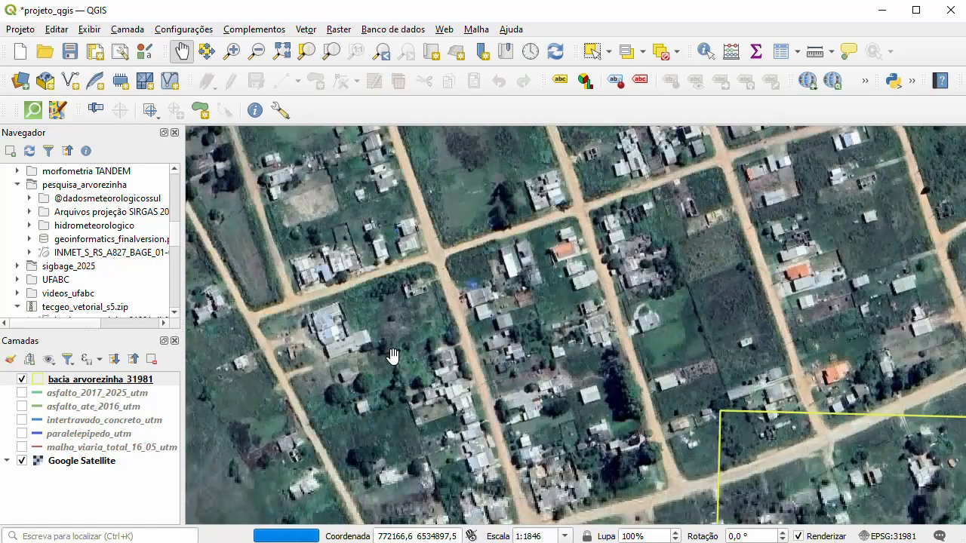
pyautogui.scroll(1, 392, 354)
pyautogui.moveTo(437, 260); pyautogui.dragTo(429, 340)
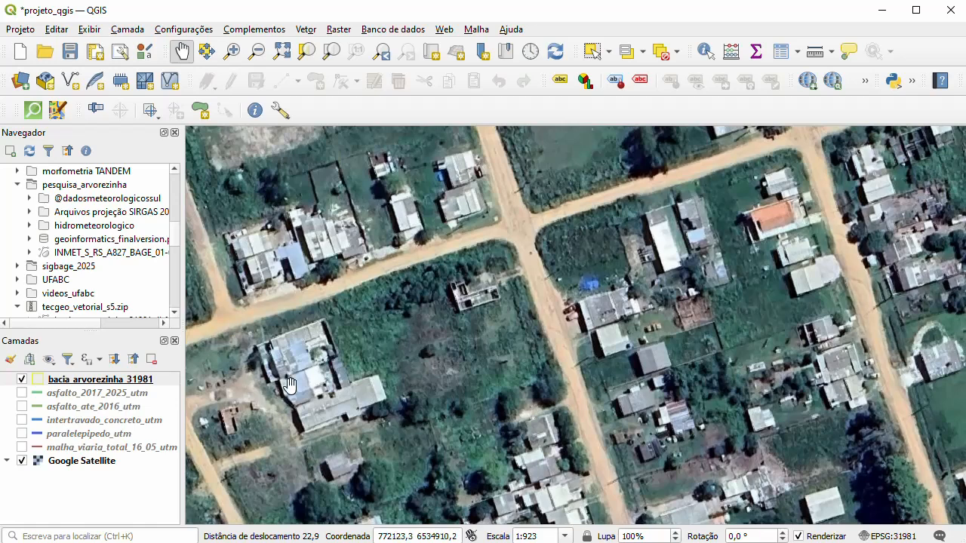
pyautogui.moveTo(337, 414); pyautogui.dragTo(442, 406)
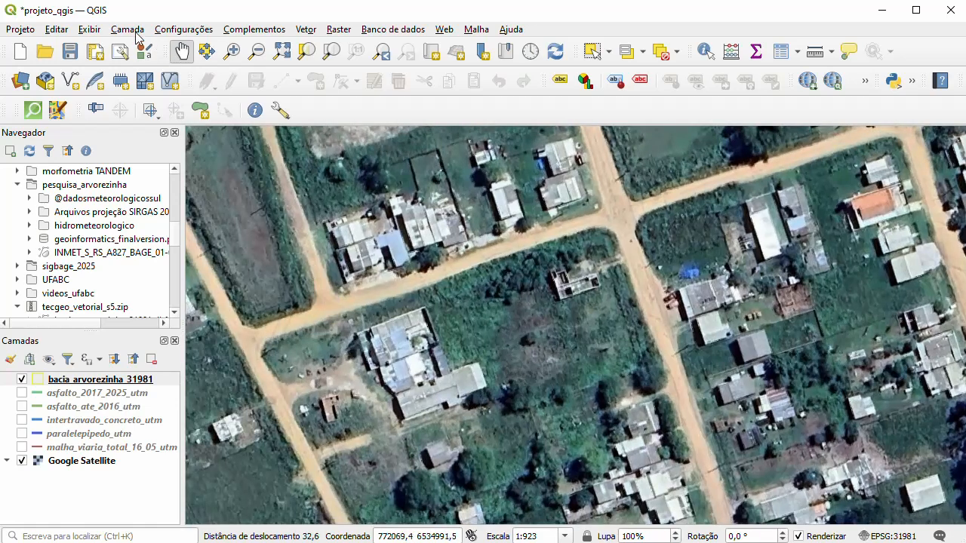
# - Start a new shapefile layer with the file name edificacoes_bacia_arvorezinha
pyautogui.click(128, 29)
pyautogui.moveTo(252, 65)
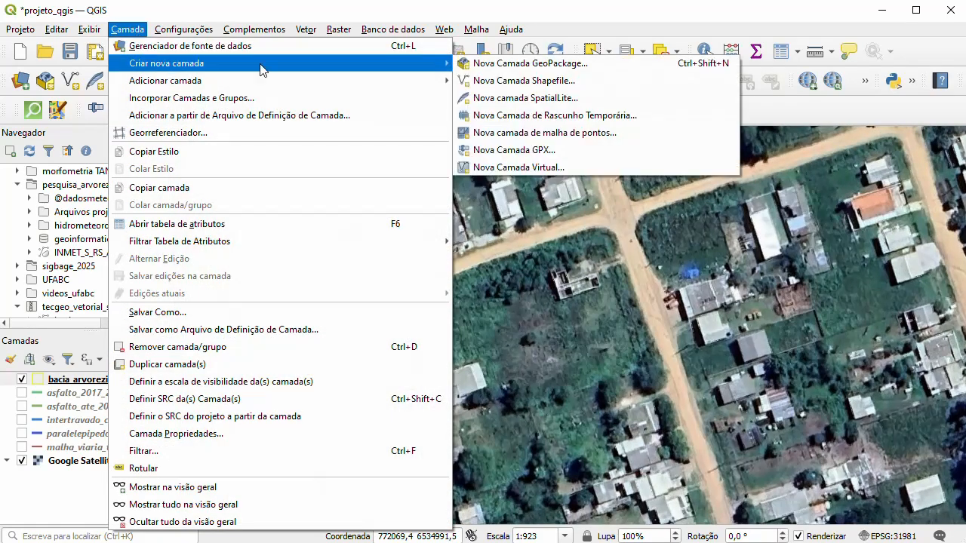
pyautogui.click(576, 88)
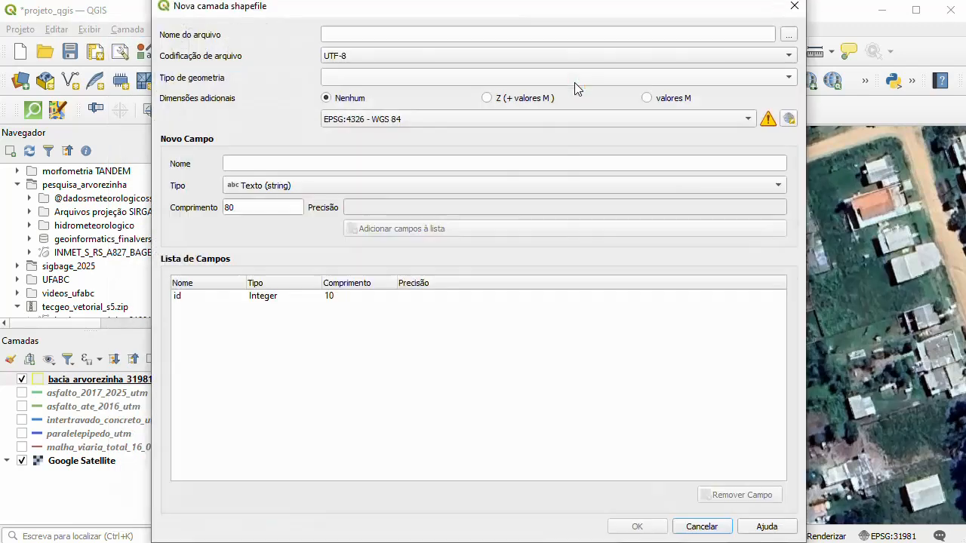
pyautogui.click(448, 42)
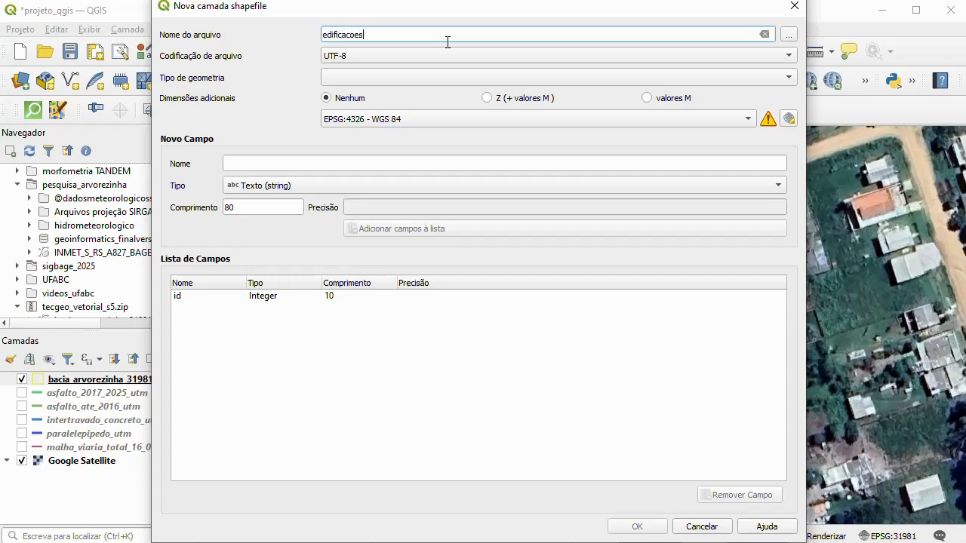
pyautogui.write('edificacoes_bacia_arvorezinha')
# - Create the shapefile with point (Ponto) geometry and the project CRS EPSG:31981 - SIRGAS 2000 / UTM zone 21S
pyautogui.click(789, 78)
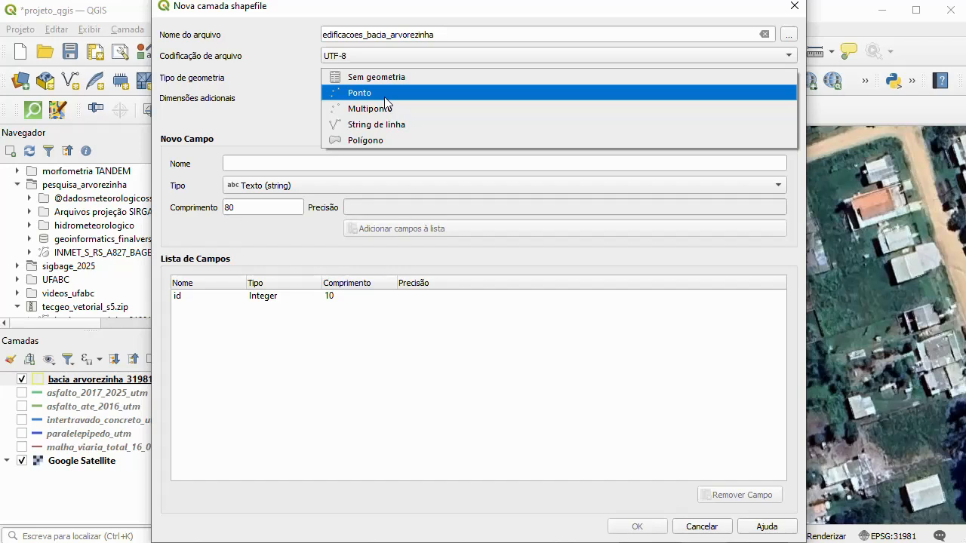
pyautogui.click(384, 97)
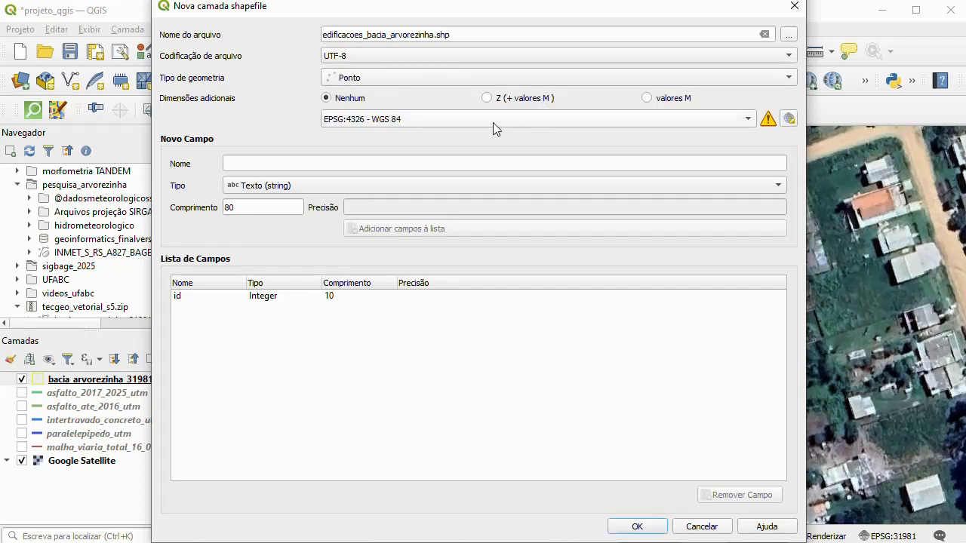
pyautogui.click(744, 121)
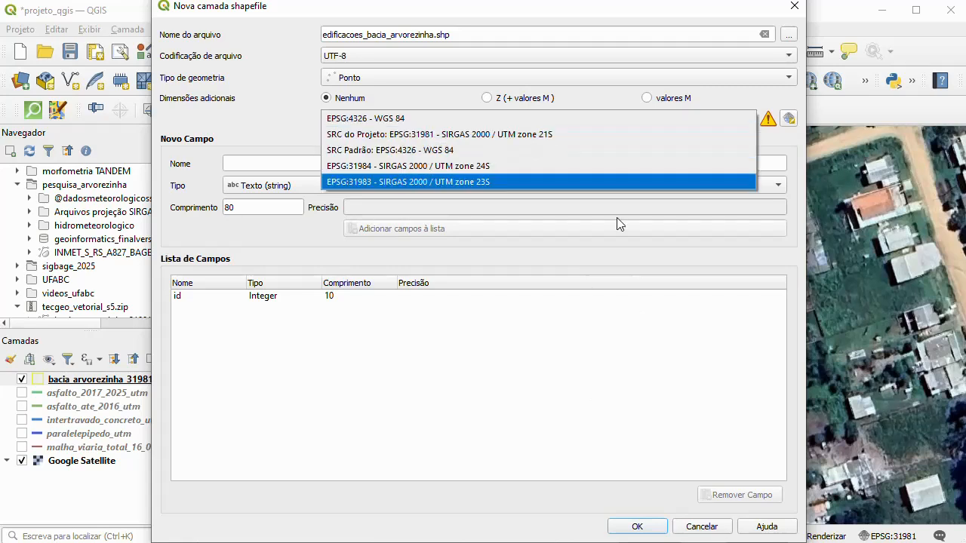
pyautogui.click(533, 136)
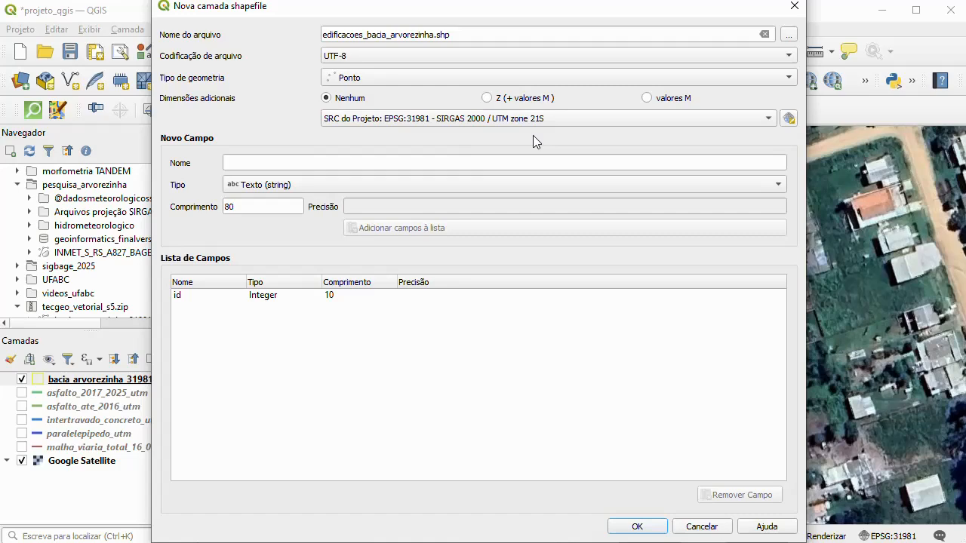
pyautogui.click(637, 526)
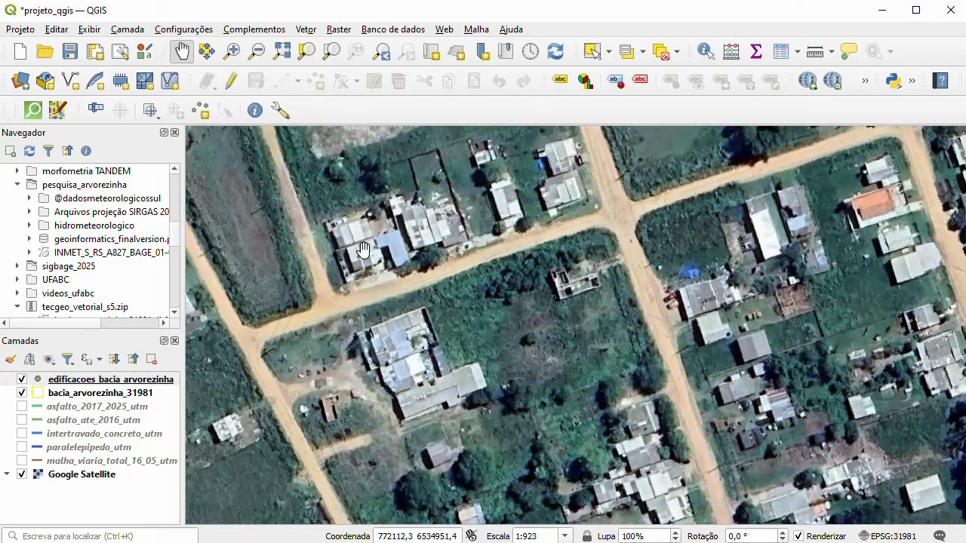
# - Set the simple marker's fill colour for the edificacoes_bacia_arvorezinha layer to bright yellow (#e9fe4c)
pyautogui.click(81, 384)
pyautogui.rightClick(80, 380)
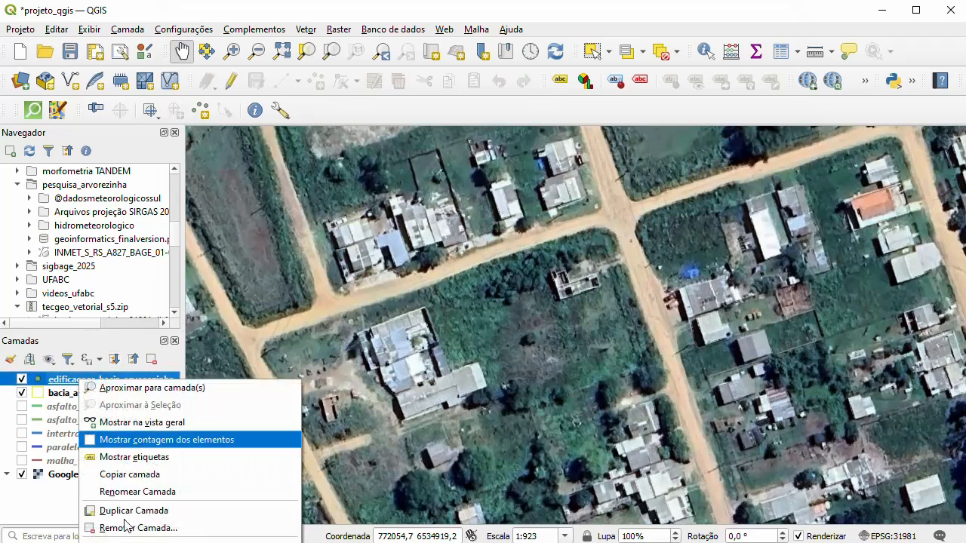
pyautogui.click(127, 542)
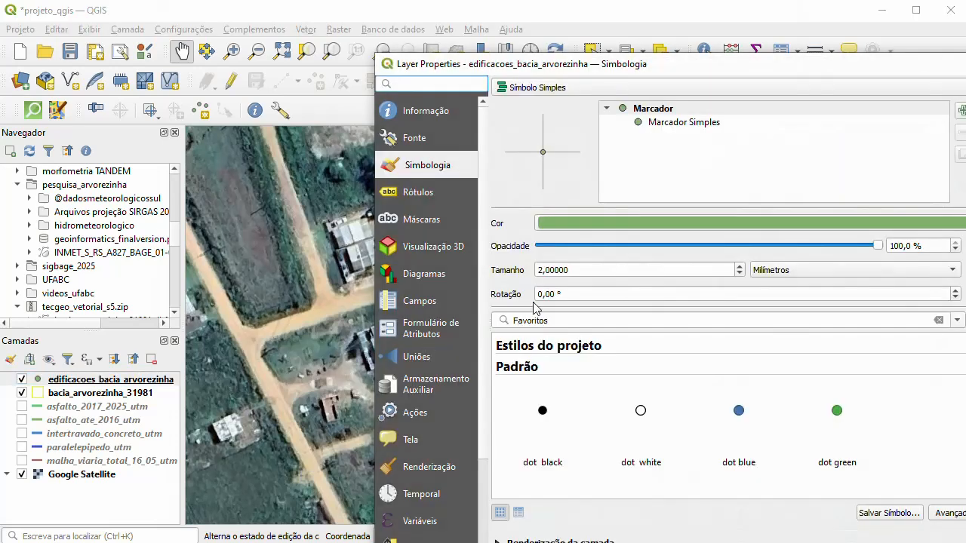
pyautogui.click(680, 123)
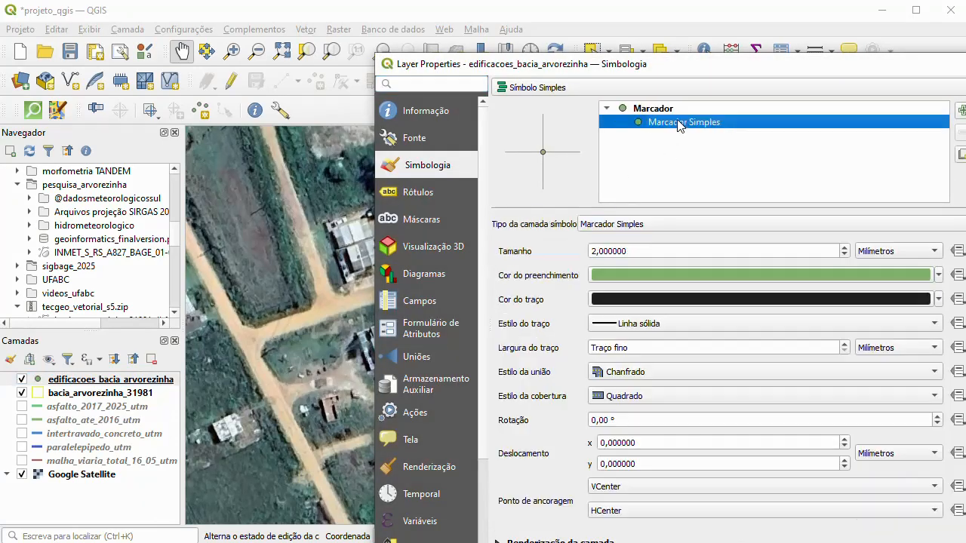
pyautogui.click(673, 274)
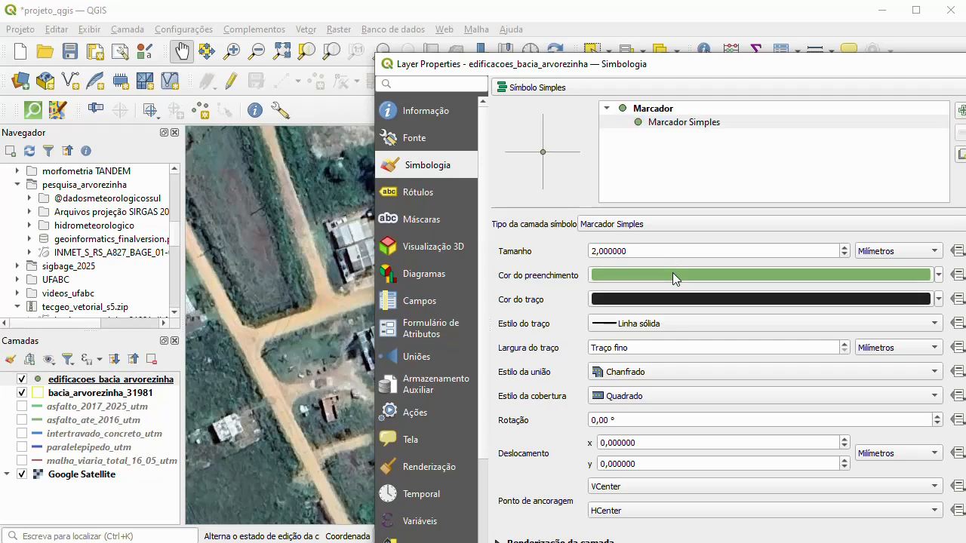
pyautogui.click(528, 261)
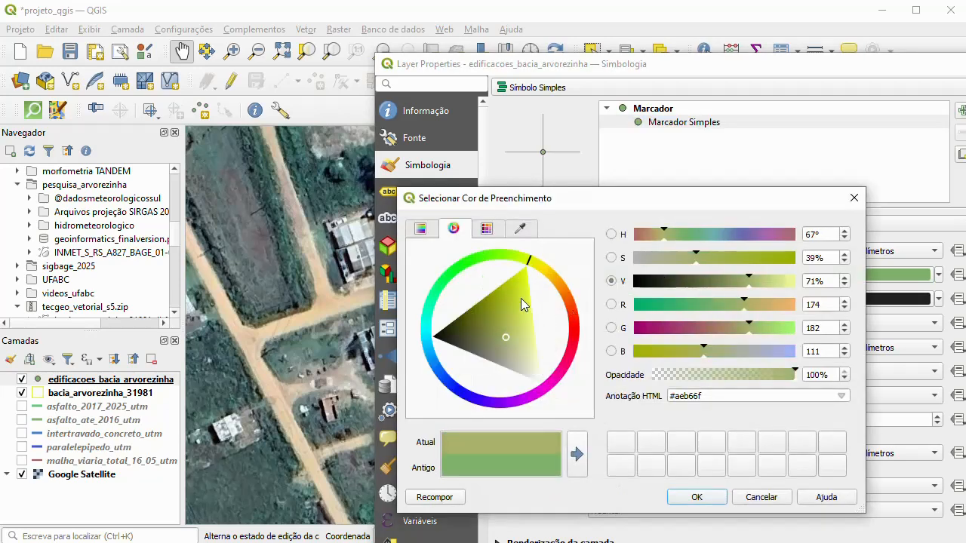
pyautogui.click(532, 320)
pyautogui.moveTo(533, 321); pyautogui.dragTo(531, 302)
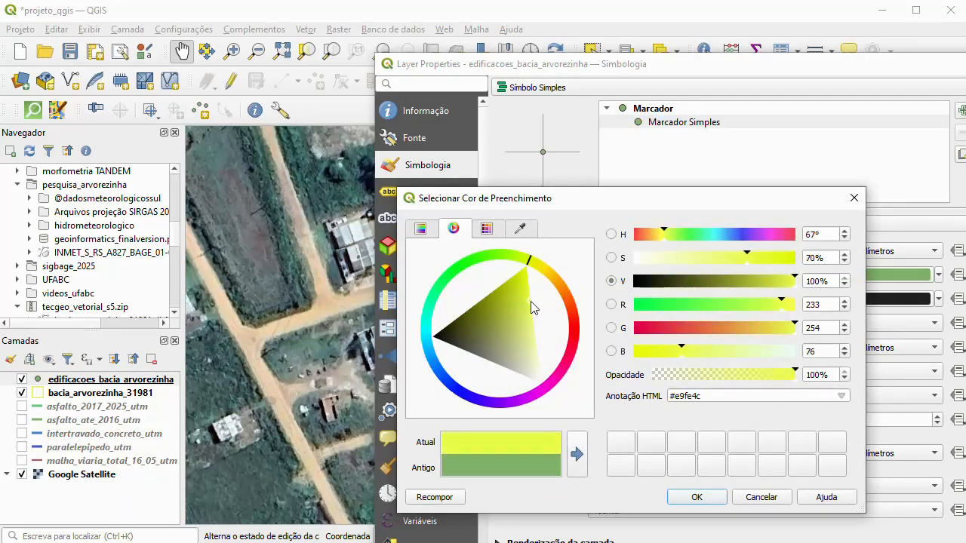
pyautogui.click(695, 499)
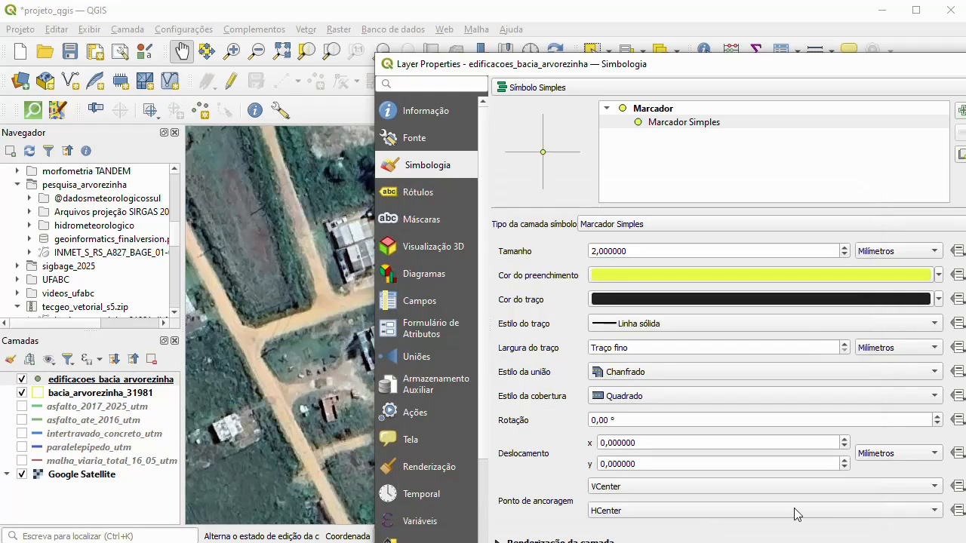
# - Increase the simple marker's size to 3 mm and apply the layer's symbology
pyautogui.click(846, 248)
pyautogui.click(845, 248)
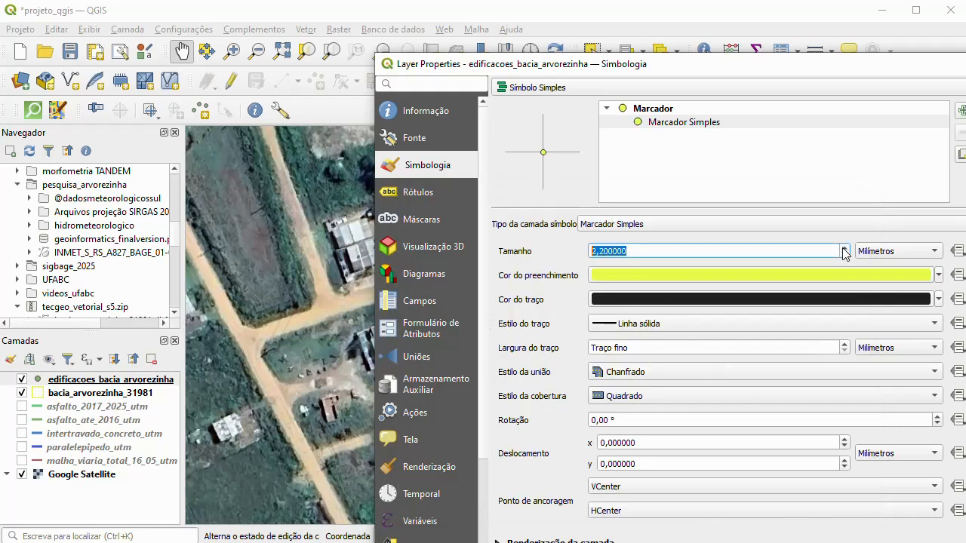
pyautogui.click(846, 248)
pyautogui.click(845, 248)
pyautogui.click(962, 541)
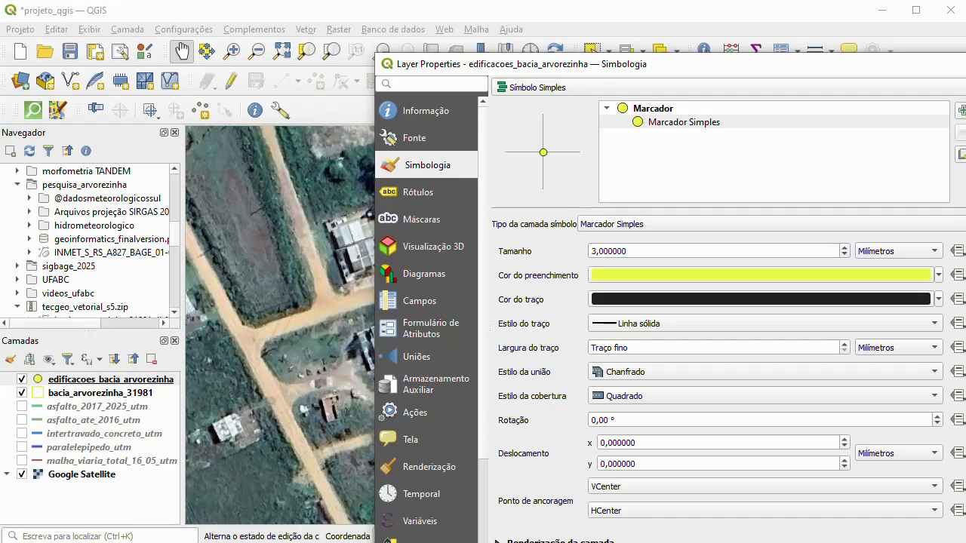
pyautogui.click(962, 541)
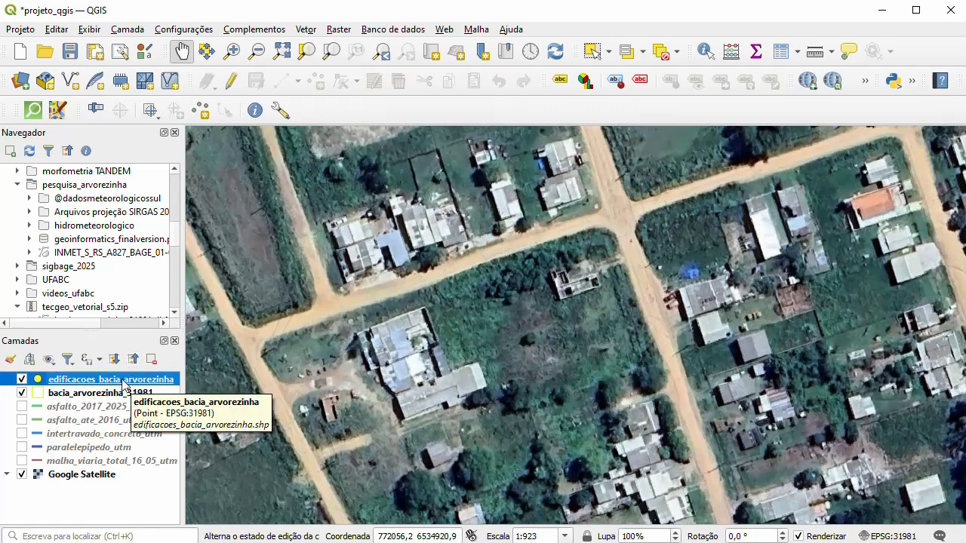
# - Enable editing on the buildings layer and add a point with id 1 on the light-and-grey roof nearest the dirt-road corner
pyautogui.click(231, 82)
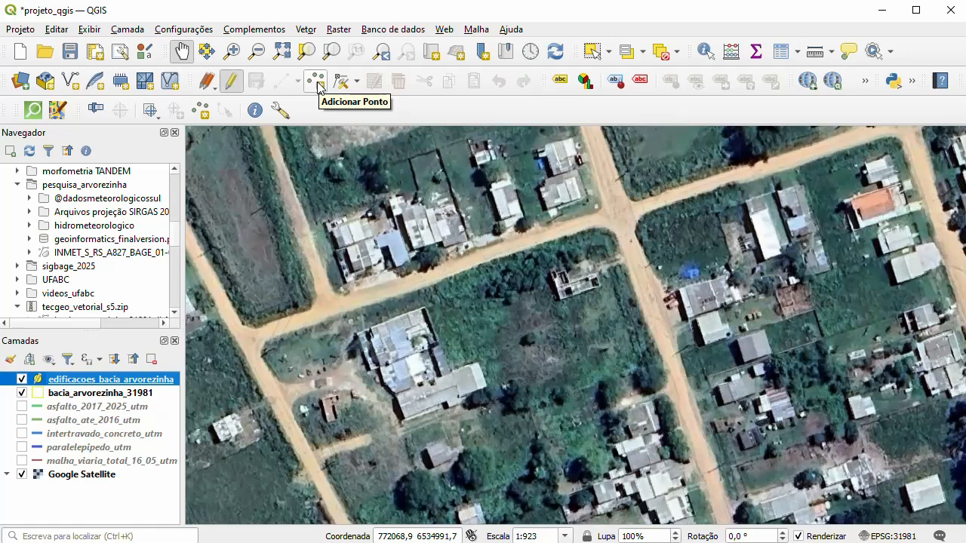
pyautogui.click(318, 83)
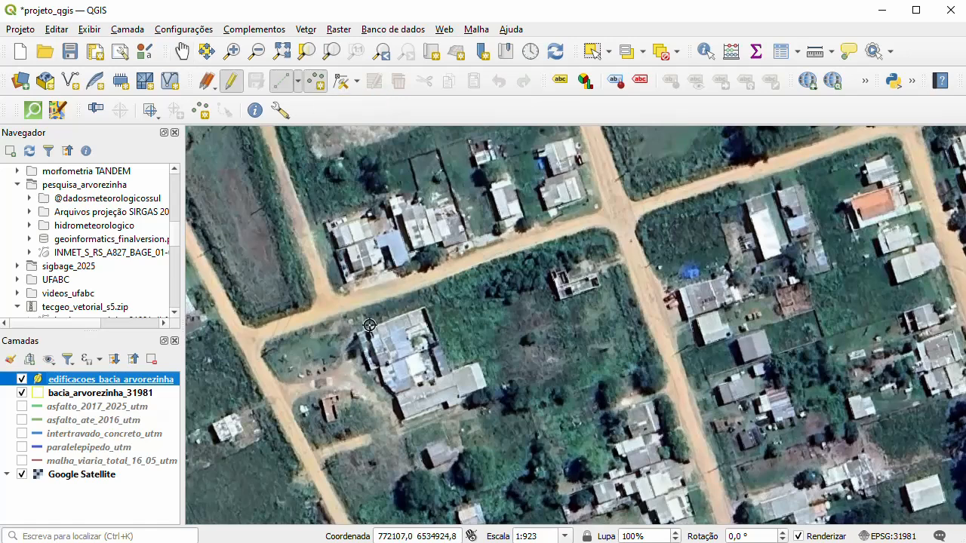
pyautogui.scroll(2, 353, 227)
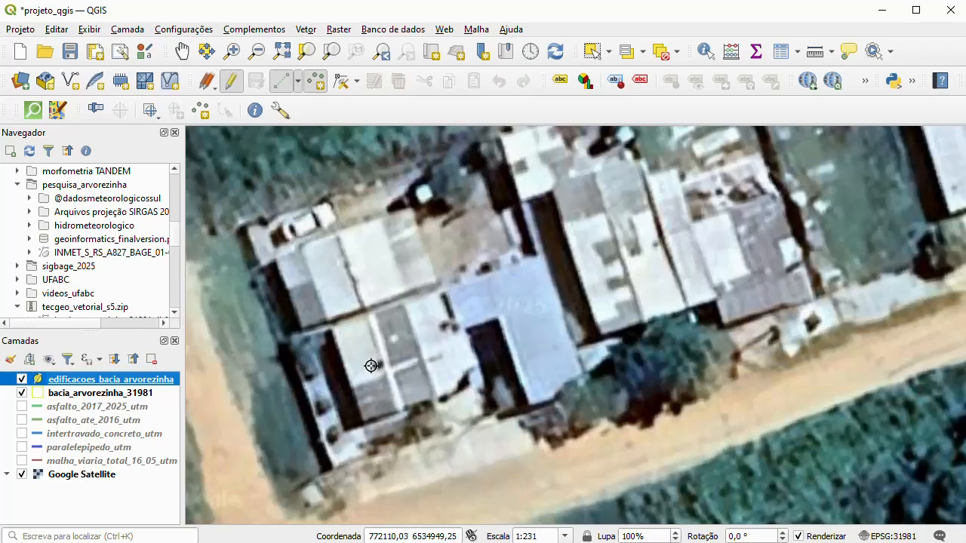
pyautogui.click(368, 371)
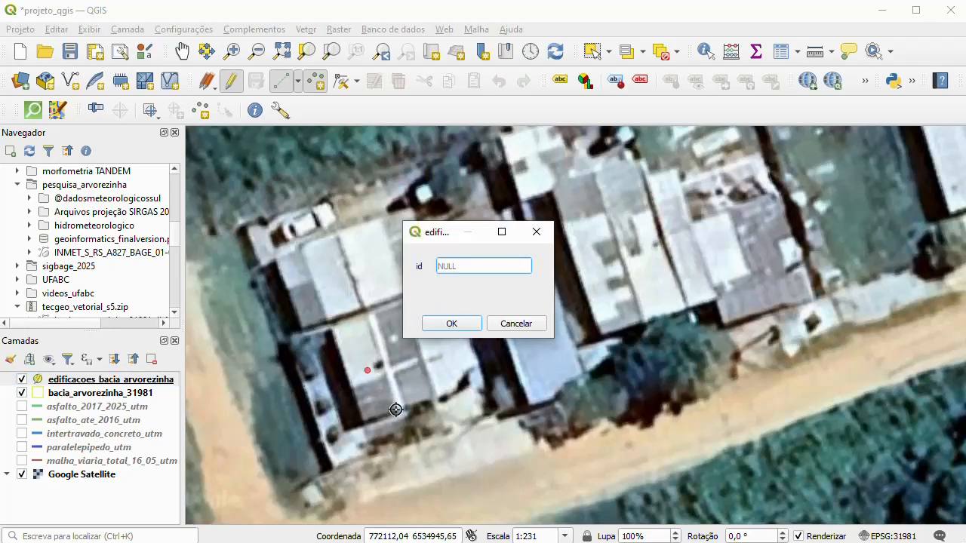
pyautogui.write('1')
pyautogui.click(447, 322)
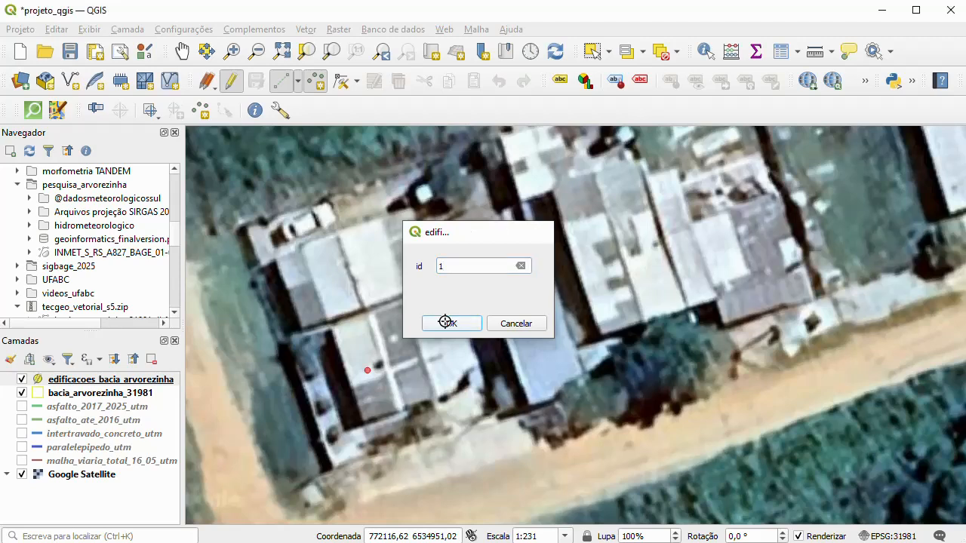
# - Add a point with id 2 on the adjacent roof just north of the first building point
pyautogui.click(329, 278)
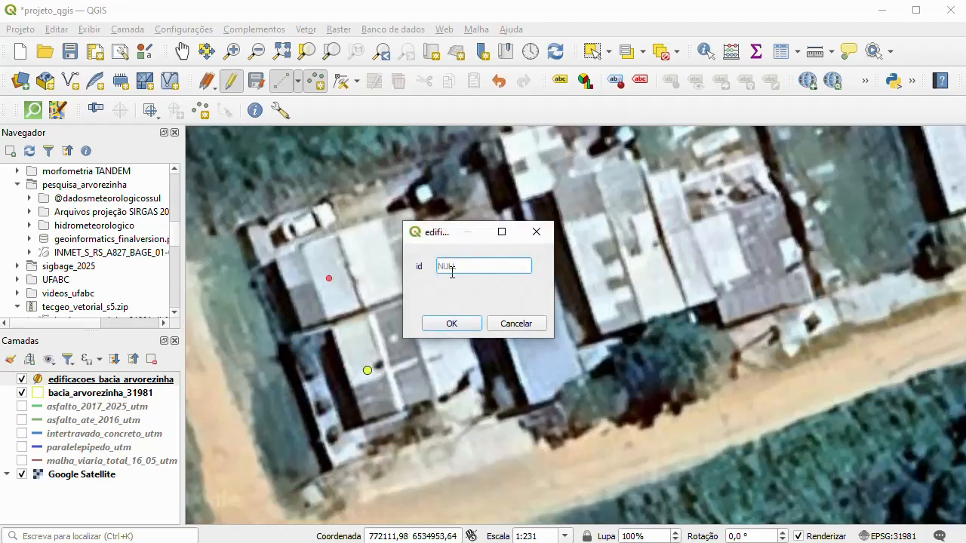
pyautogui.write('2')
pyautogui.click(445, 324)
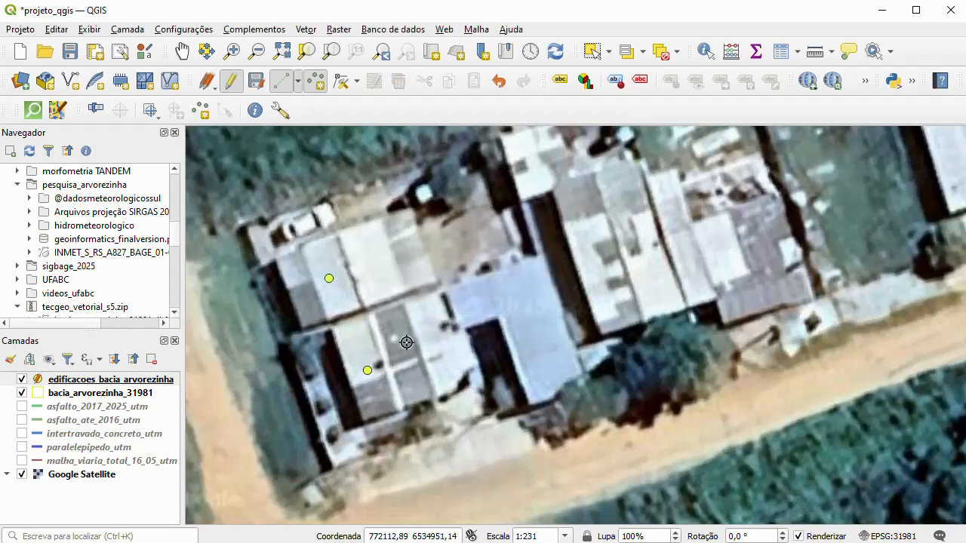
# - Add a point with id 3 on the long light-grey roof just east of the blue-roofed building
pyautogui.scroll(1, 572, 356)
pyautogui.scroll(-2, 421, 323)
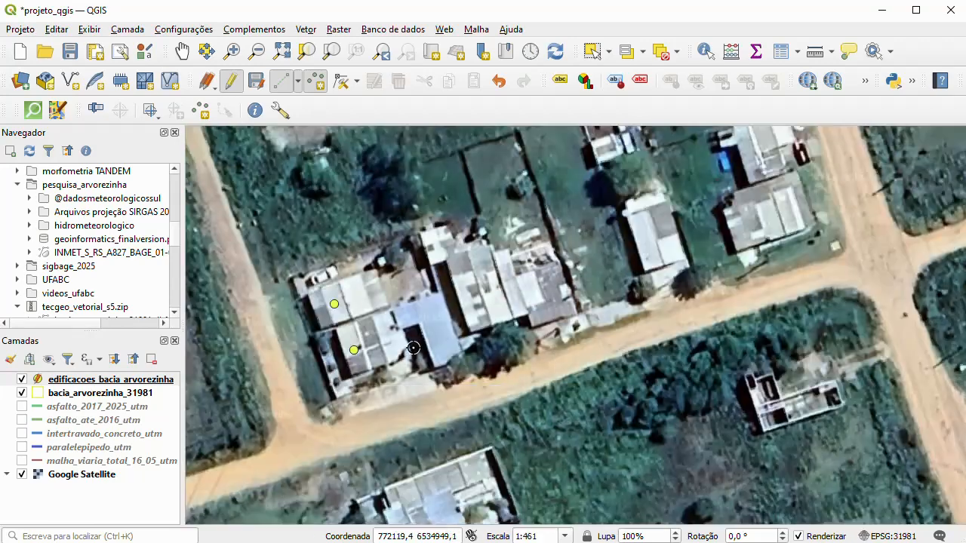
pyautogui.scroll(1, 445, 359)
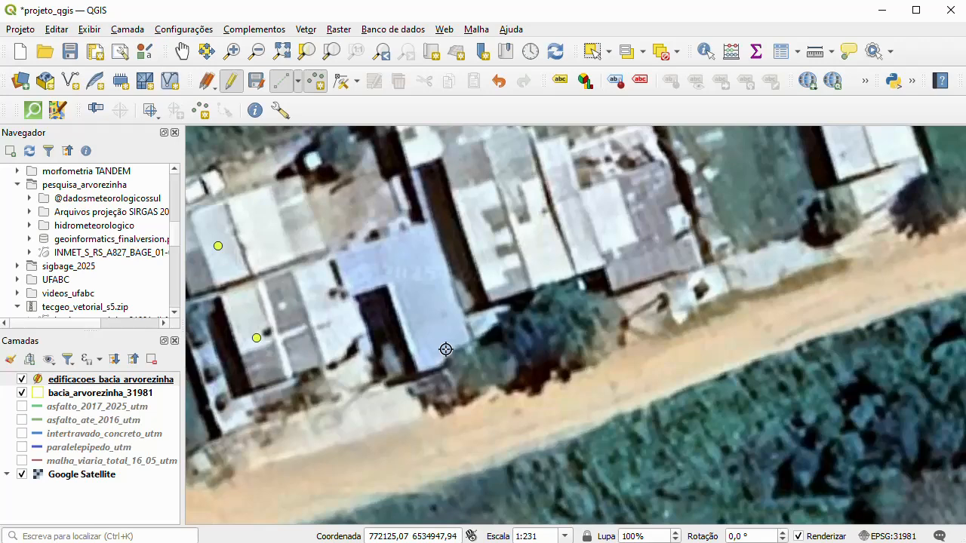
pyautogui.scroll(-1, 373, 361)
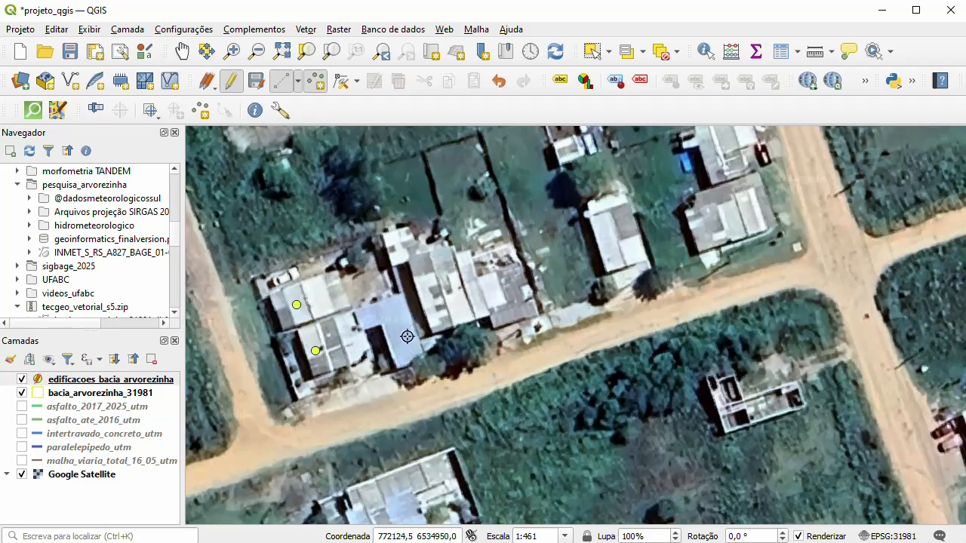
pyautogui.scroll(1, 425, 338)
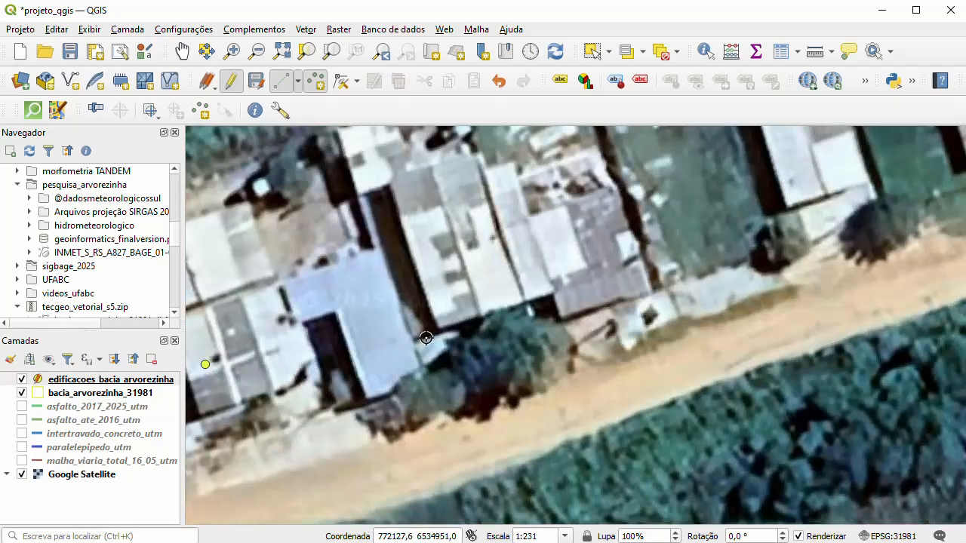
pyautogui.scroll(-1, 334, 330)
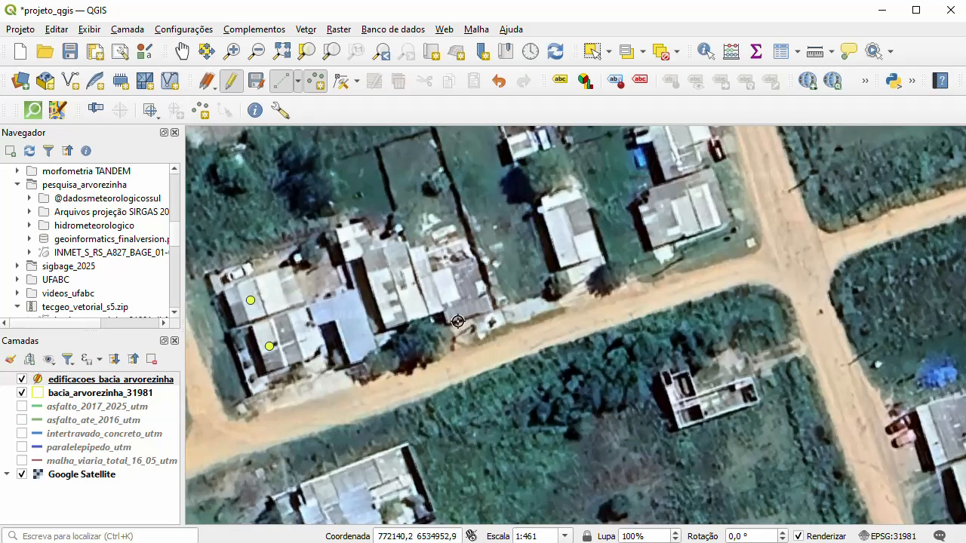
pyautogui.scroll(-1, 458, 322)
pyautogui.scroll(1, 468, 320)
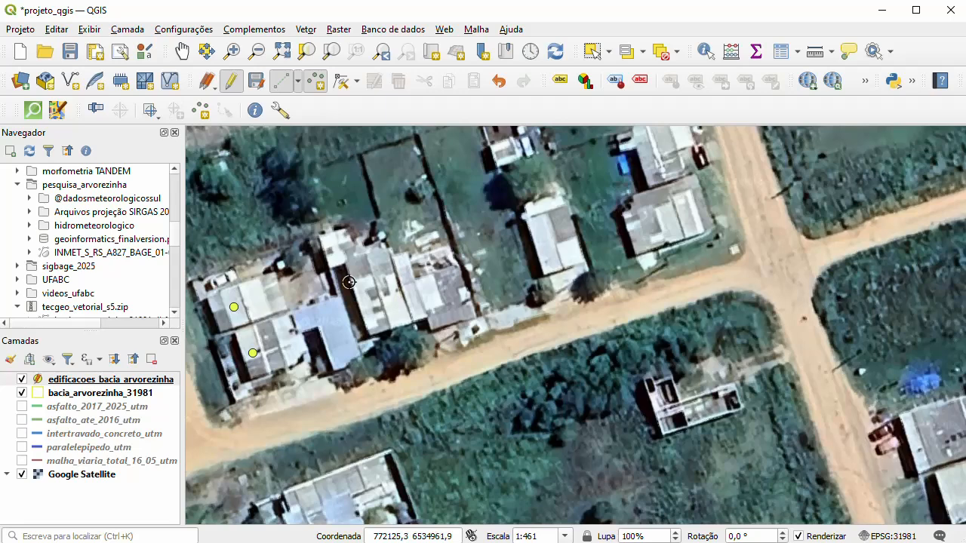
pyautogui.click(382, 306)
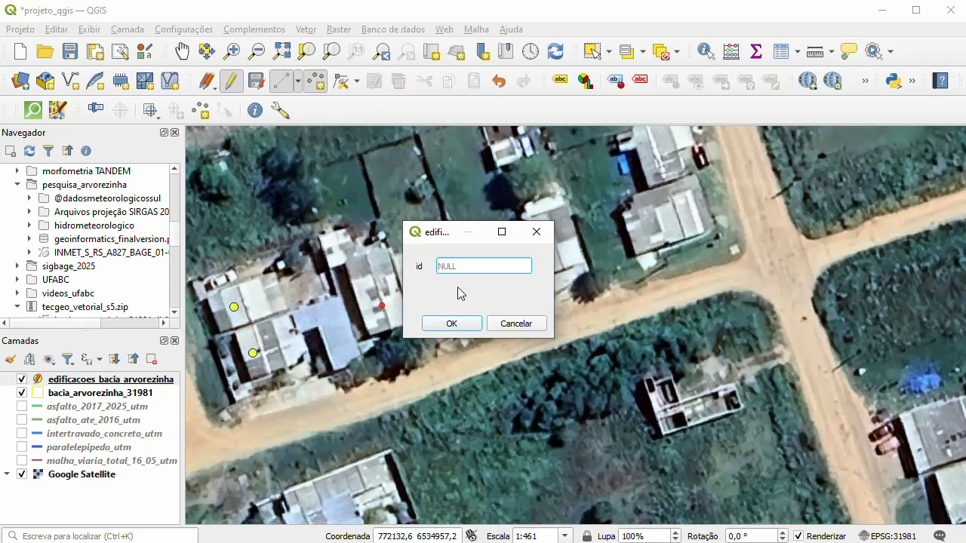
pyautogui.write('3')
pyautogui.click(450, 324)
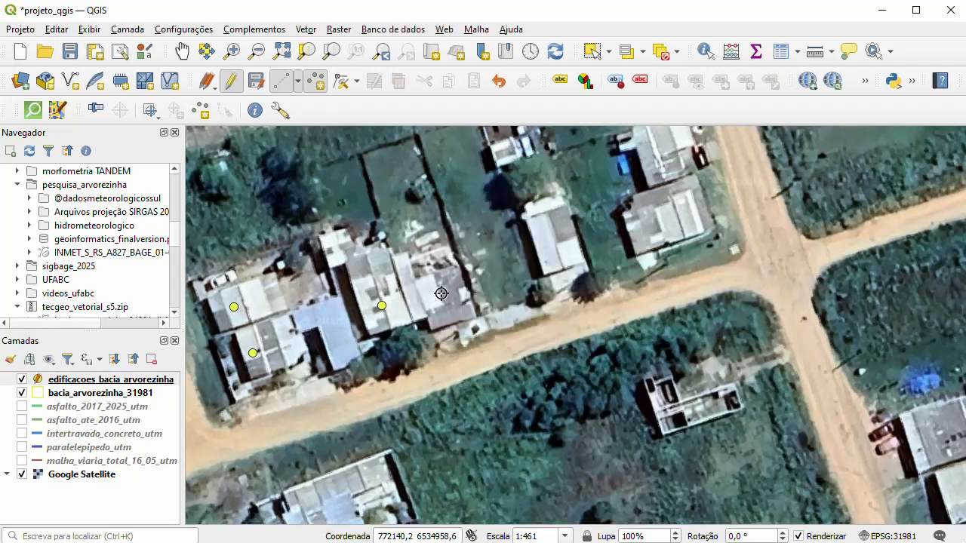
# - Add points with id 4 on the adjoining roof to the east and id 5 on the next detached house along the road
pyautogui.click(442, 294)
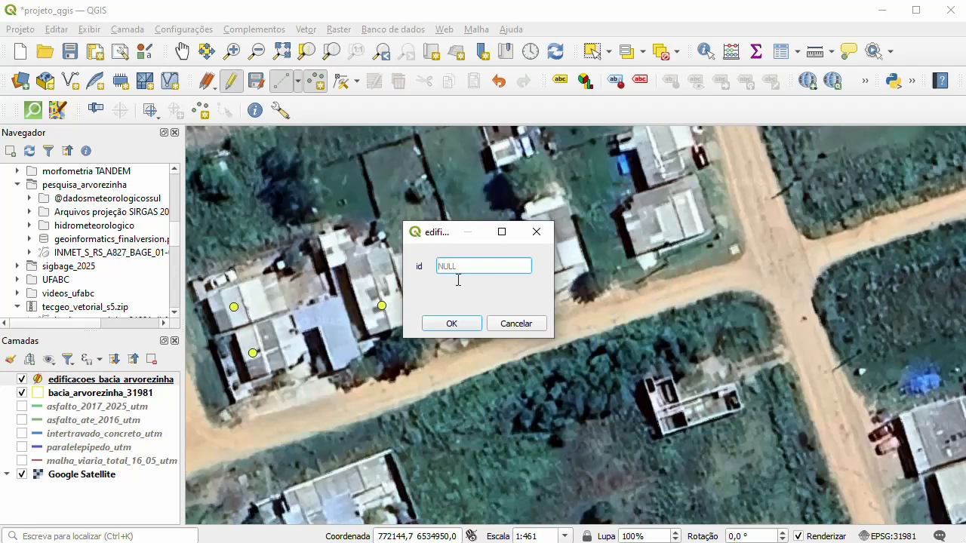
pyautogui.write('4')
pyautogui.click(451, 323)
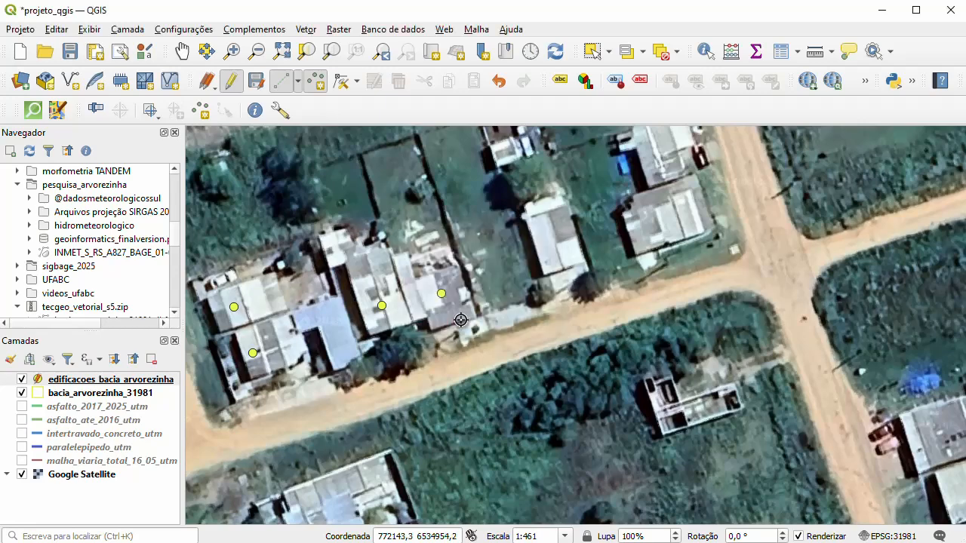
pyautogui.click(552, 247)
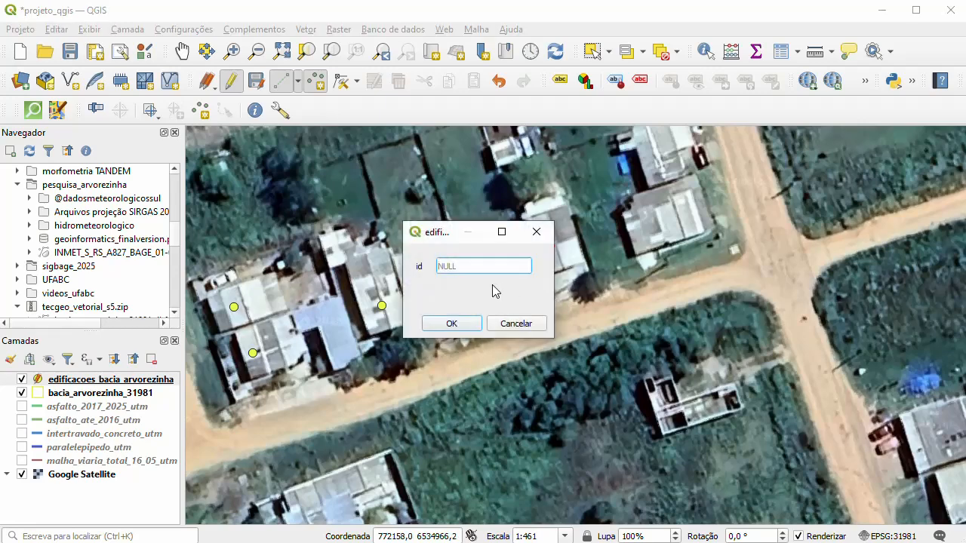
pyautogui.write('5')
pyautogui.click(468, 324)
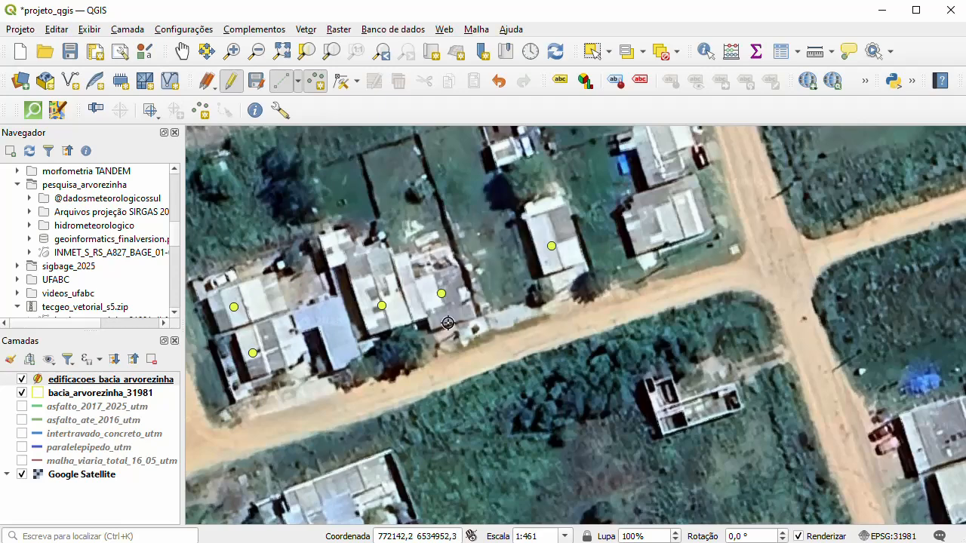
# - Save the edits to the edificacoes_bacia_arvorezinha layer and turn off its editing mode
pyautogui.scroll(-1, 428, 295)
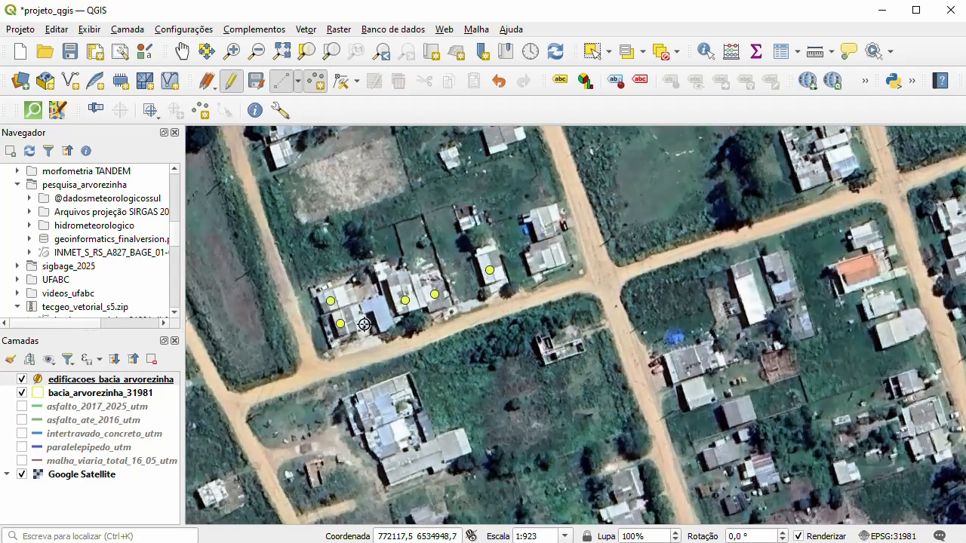
pyautogui.scroll(-1, 368, 327)
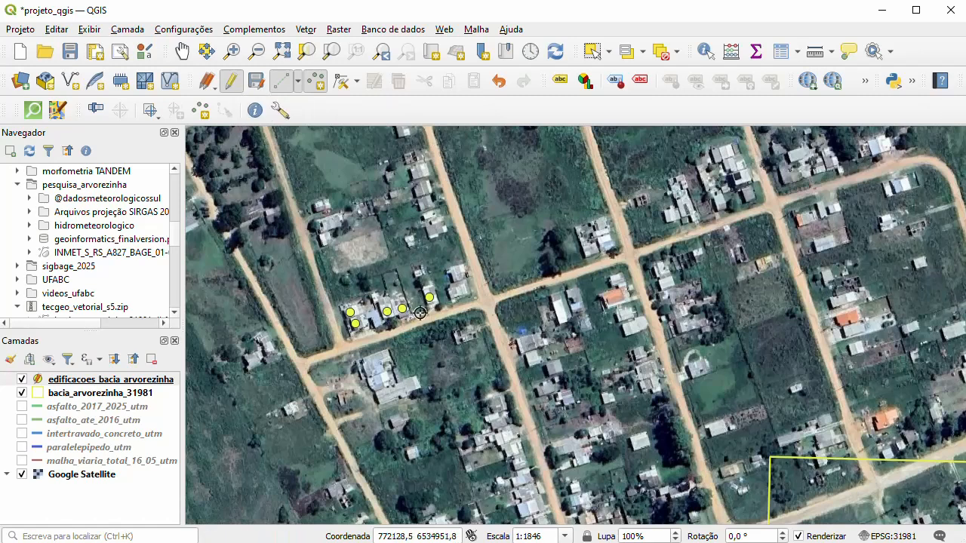
pyautogui.click(257, 83)
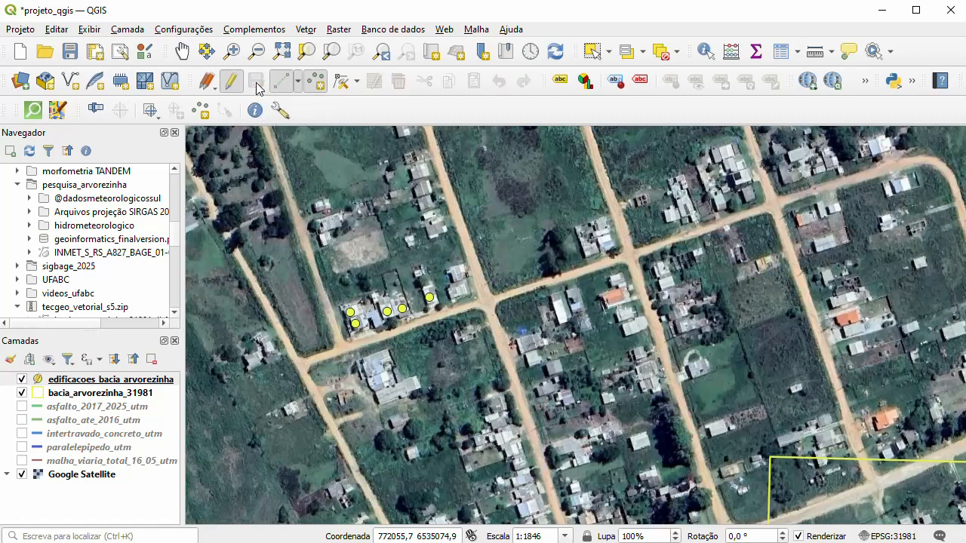
pyautogui.click(235, 83)
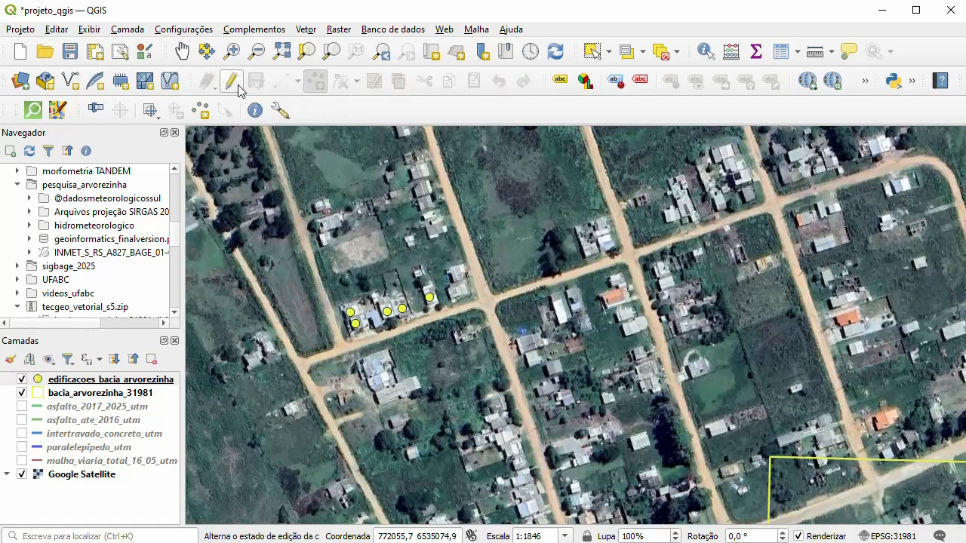
# - Review the id values in the edificacoes_bacia_arvorezinha attribute table and close it
pyautogui.click(87, 381)
pyautogui.rightClick(89, 384)
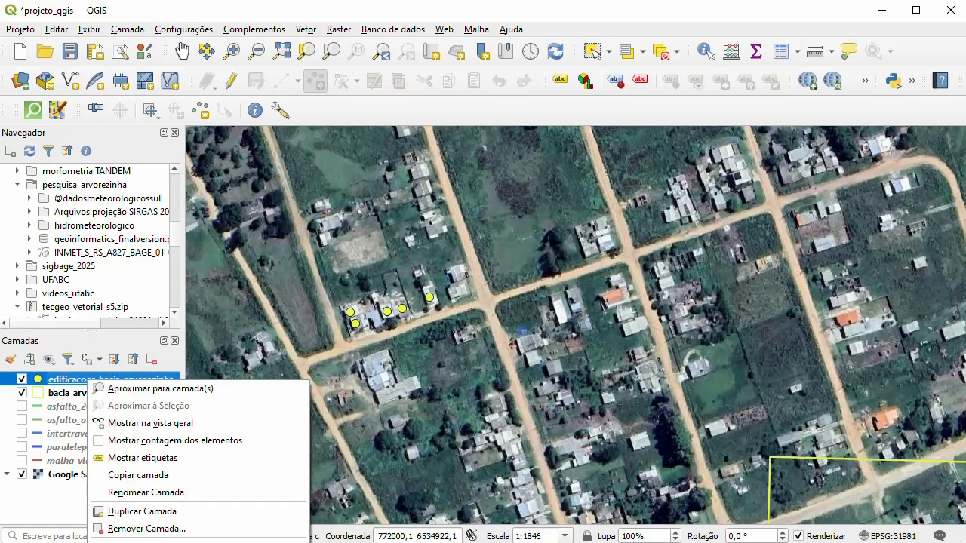
pyautogui.click(155, 542)
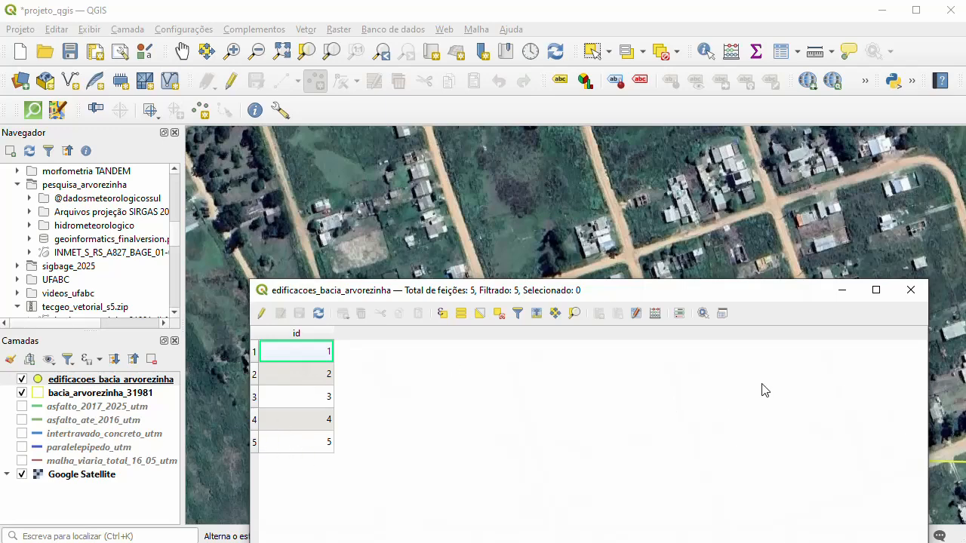
pyautogui.click(911, 290)
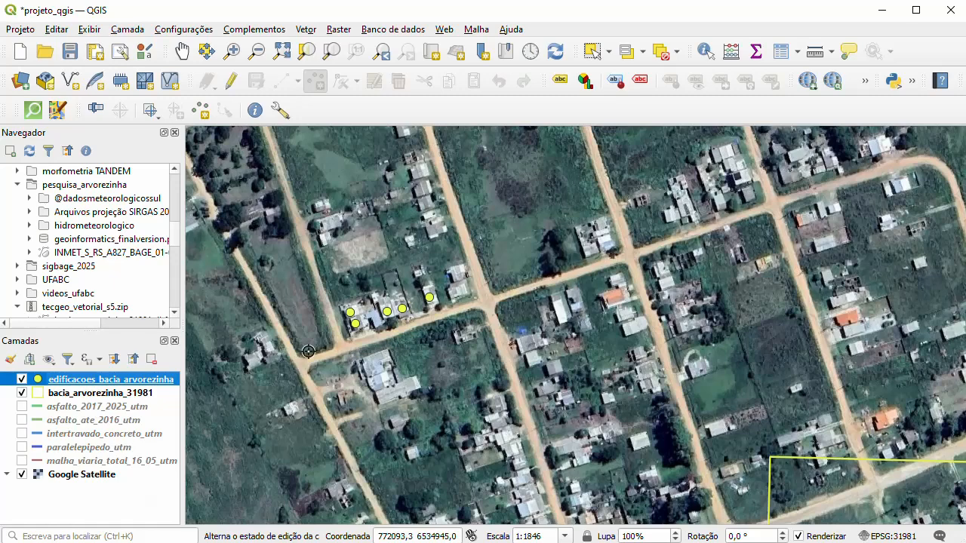
pyautogui.scroll(-1, 316, 355)
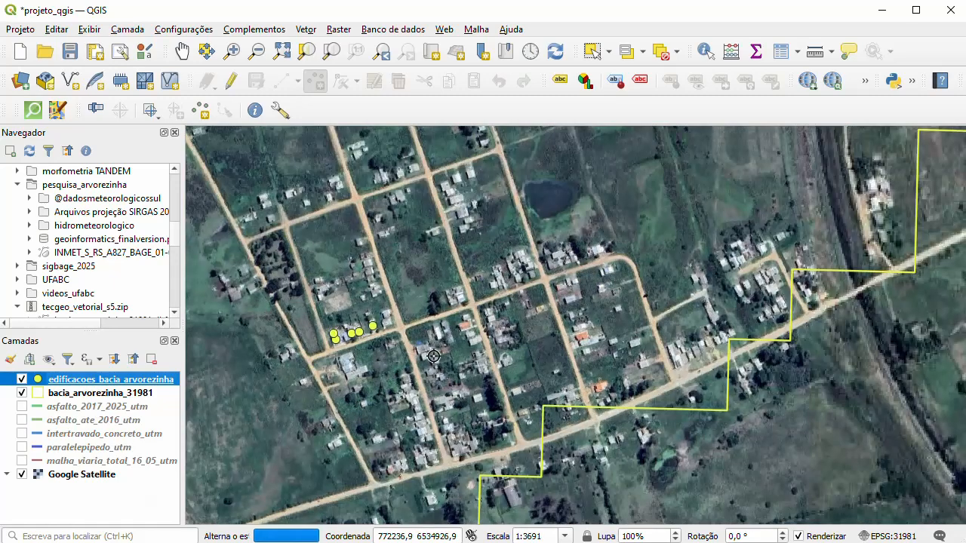
pyautogui.scroll(1, 375, 295)
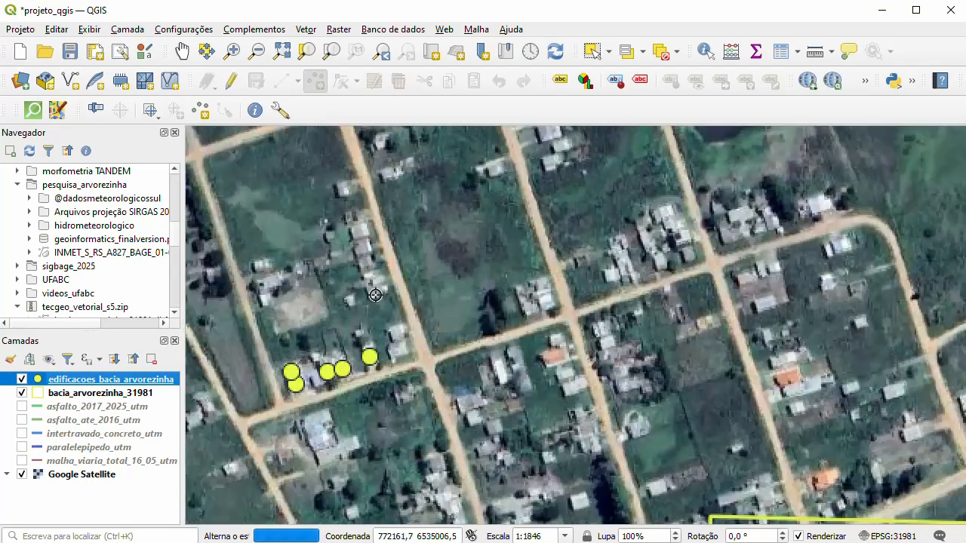